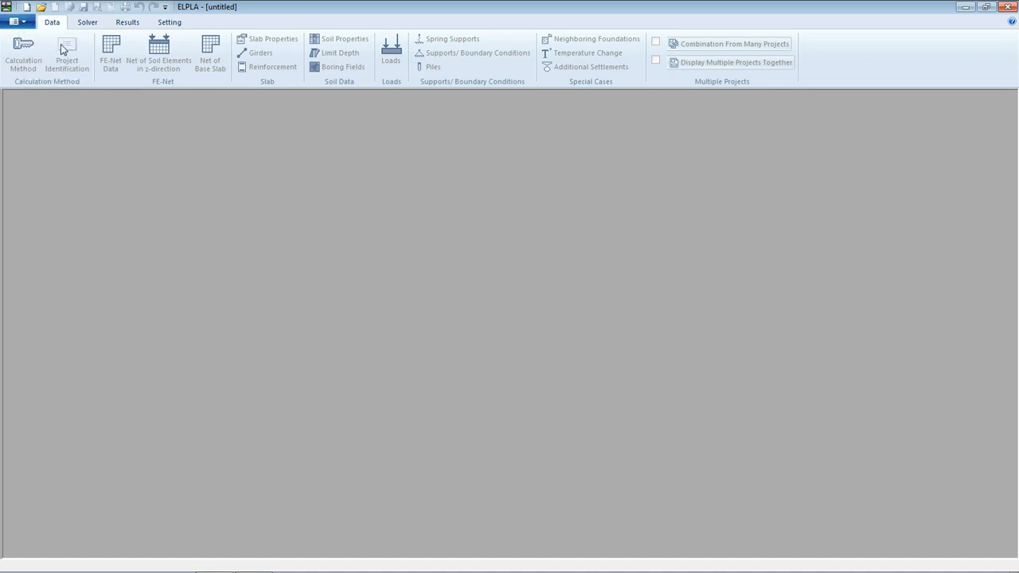
Set the calculation method to analysis of plane frame, as an unsymmetrical system with the Supports/ Boundary Conditions option enabled.
{"action": "left_click", "coordinate": [22, 48]}
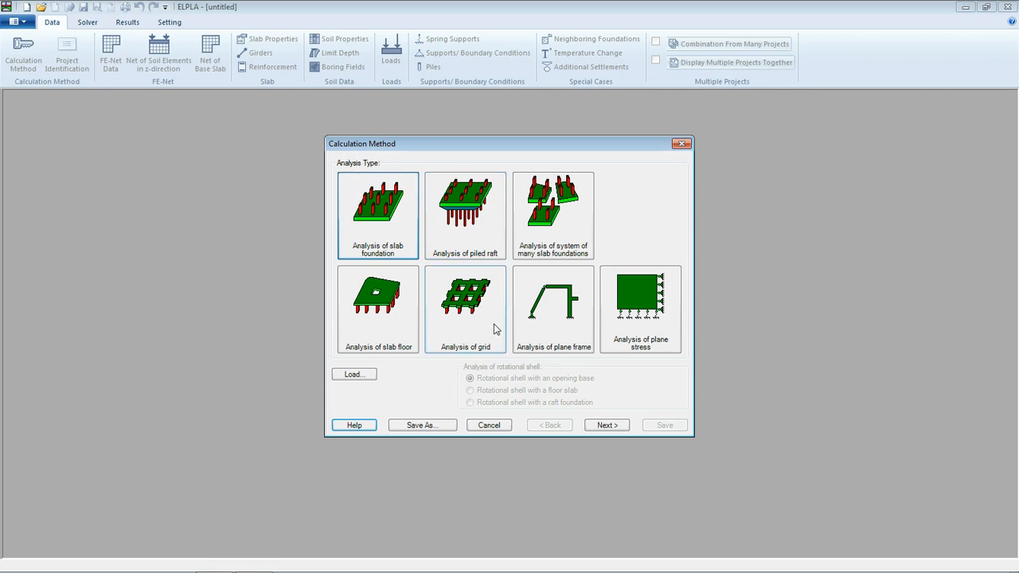
{"action": "left_click", "coordinate": [538, 339]}
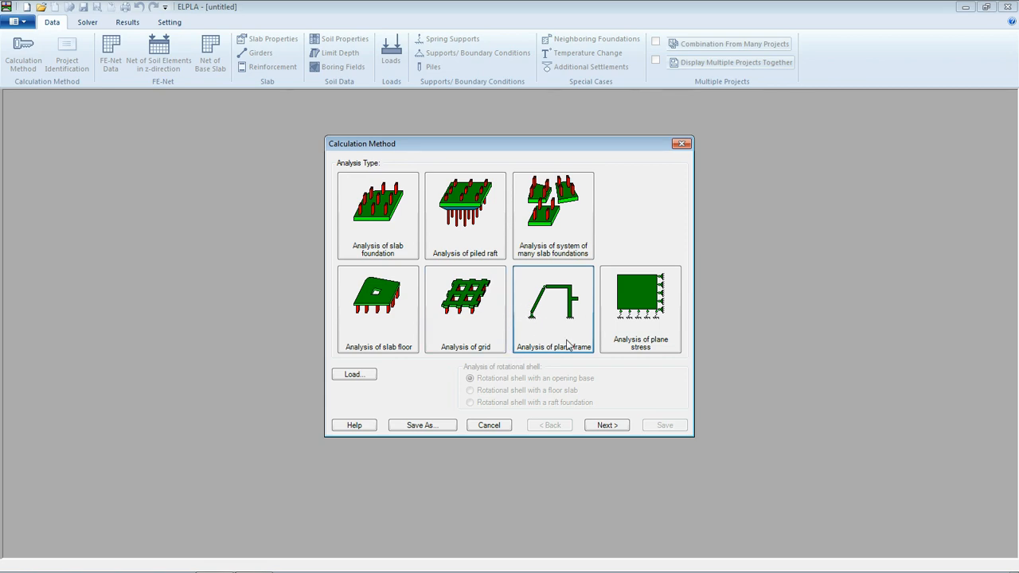
{"action": "left_click", "coordinate": [609, 427]}
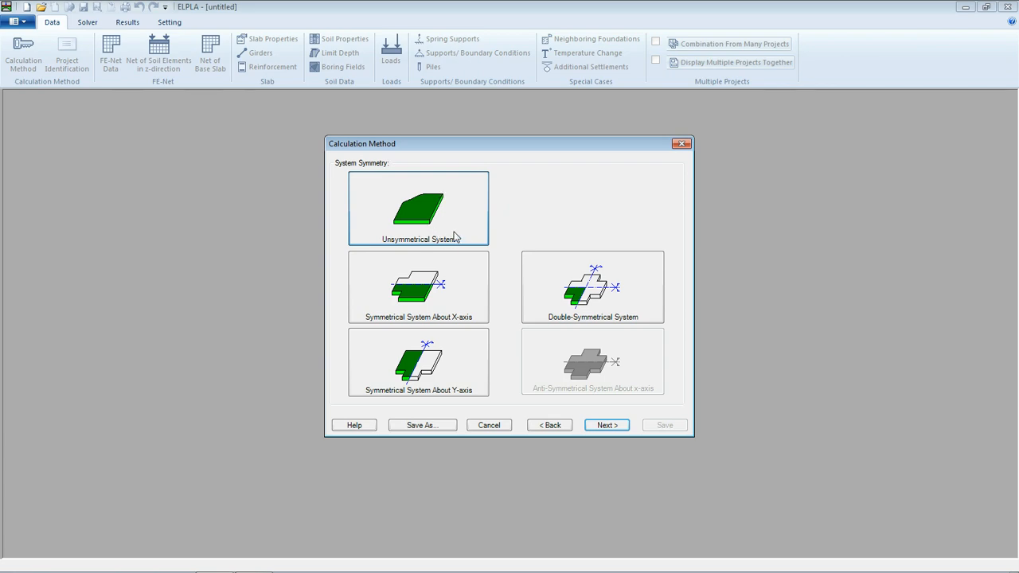
{"action": "left_click", "coordinate": [600, 429]}
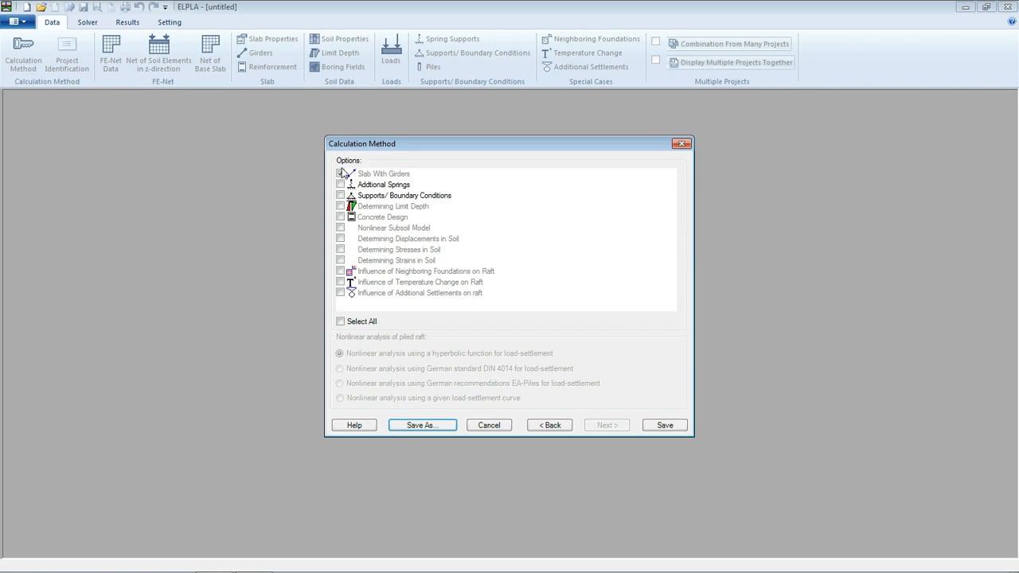
{"action": "left_click", "coordinate": [341, 195]}
Save the calculation method as a new project named Frame in the Data folder of ELPLA Projects.
{"action": "left_click", "coordinate": [664, 425]}
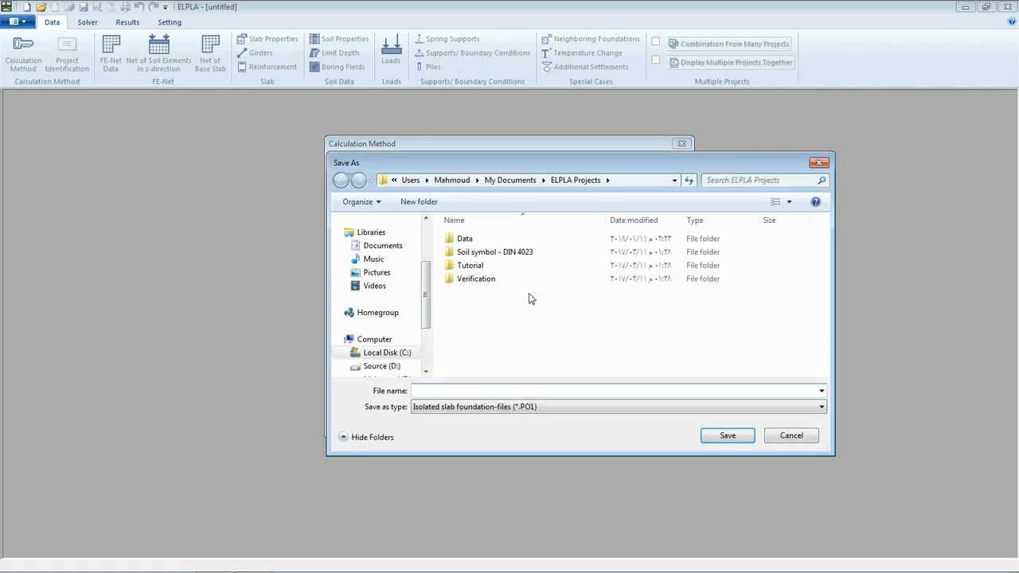
{"action": "double_click", "coordinate": [503, 239]}
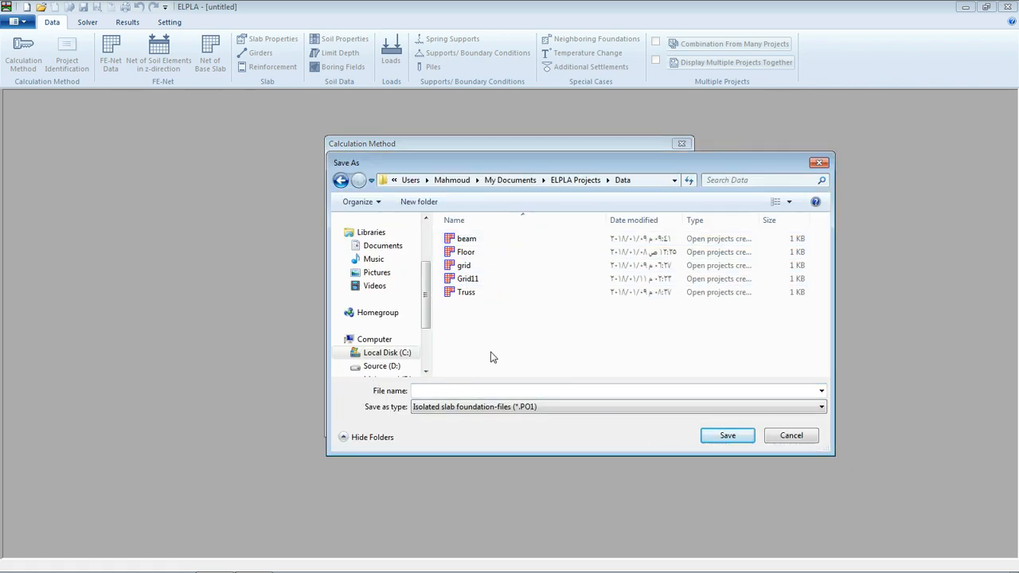
{"action": "left_click", "coordinate": [489, 390]}
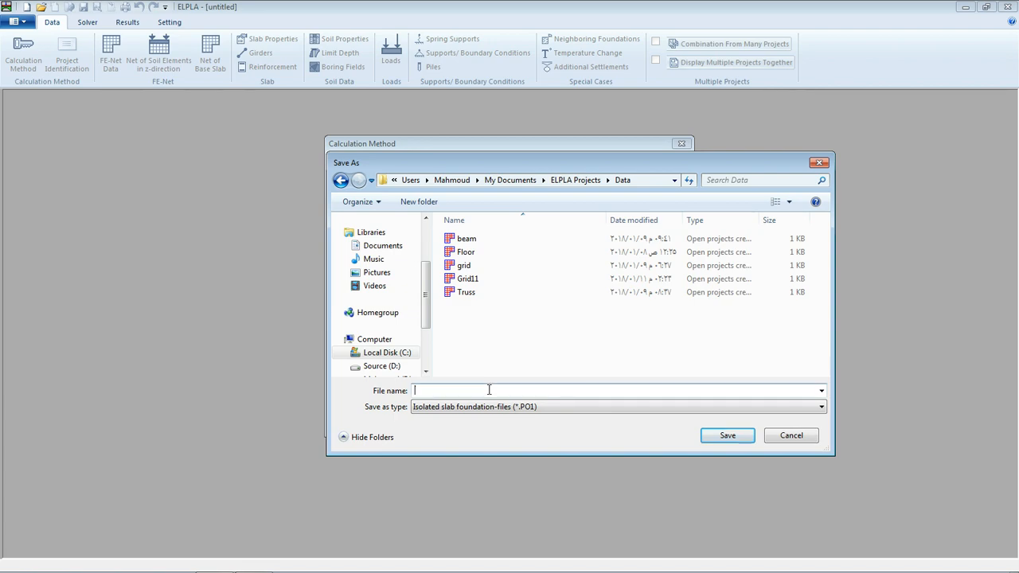
{"action": "type", "text": "Frame"}
{"action": "left_click", "coordinate": [726, 438]}
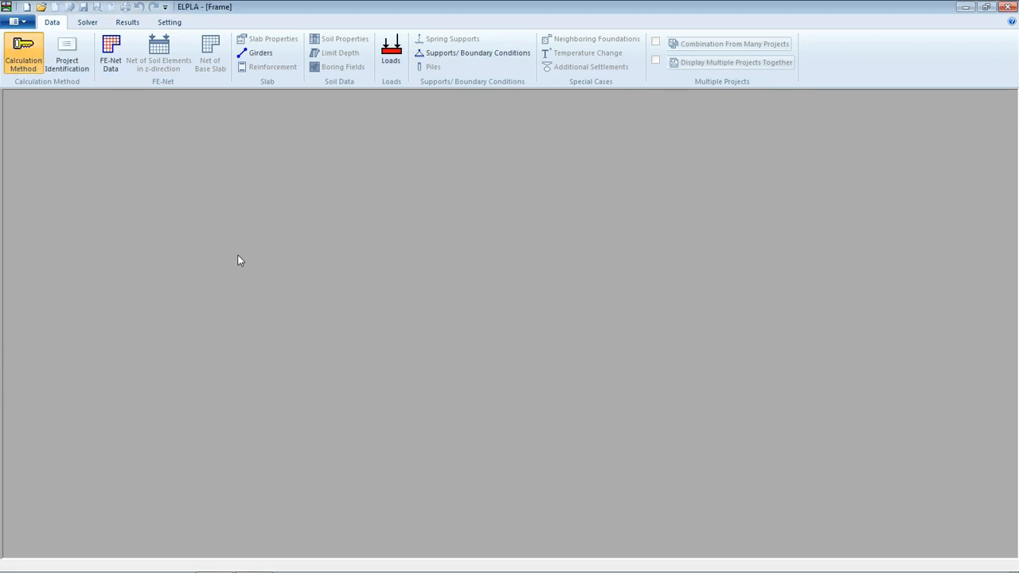
Fill in and save the project identification with the title "Analysis of plane frame" and the project name "frame".
{"action": "left_click", "coordinate": [76, 62]}
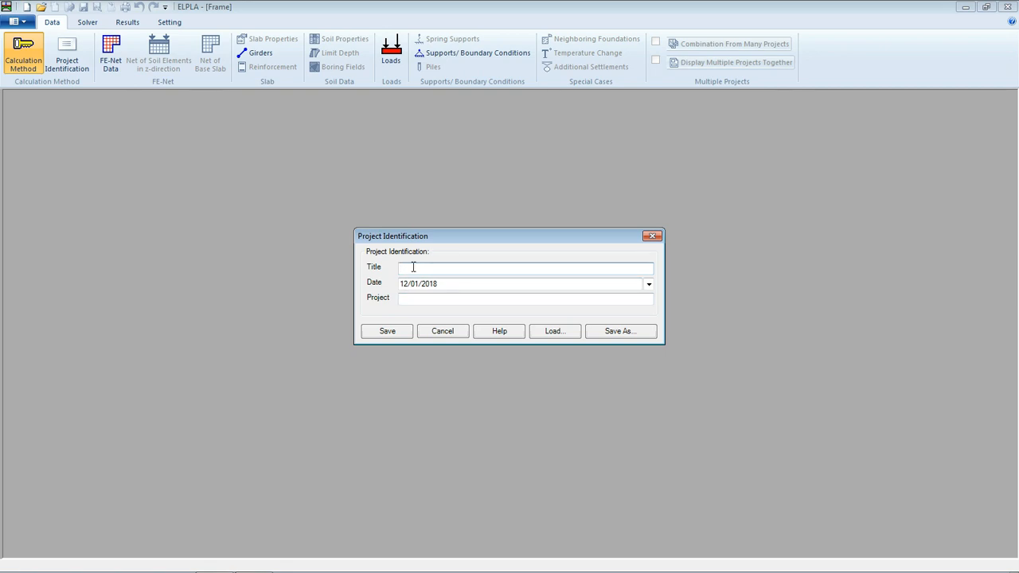
{"action": "type", "text": "nalysis of plane frame"}
{"action": "left_click", "coordinate": [435, 297]}
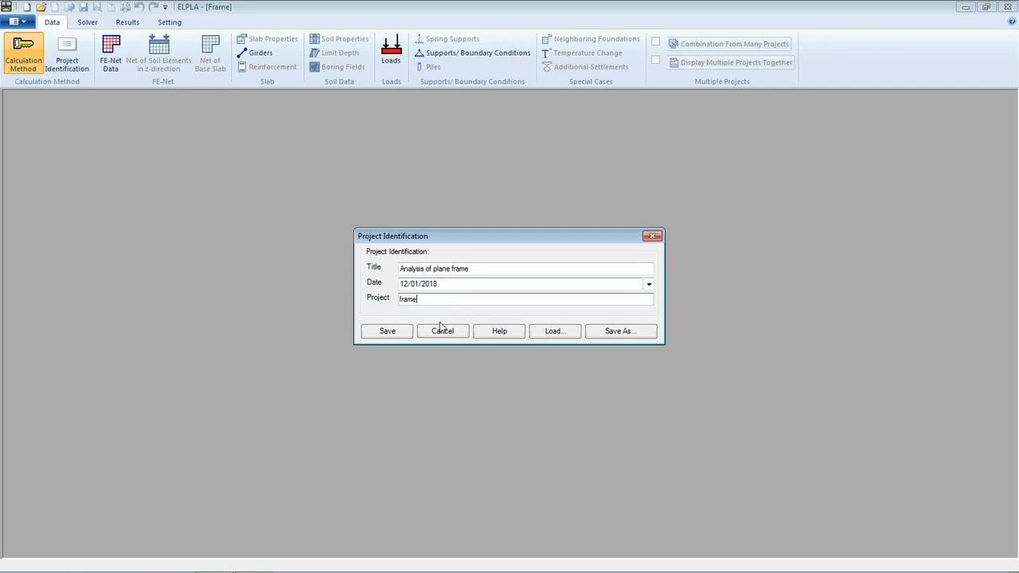
{"action": "left_click", "coordinate": [388, 331]}
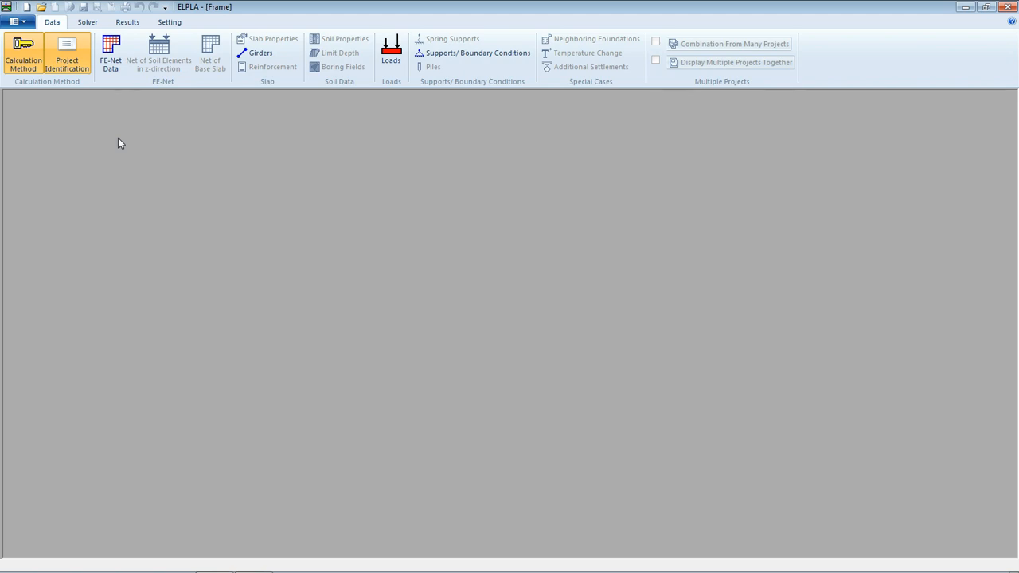
Start the FE-Net generation with a rectangular slab 10 m long and 5 m wide.
{"action": "left_click", "coordinate": [111, 69]}
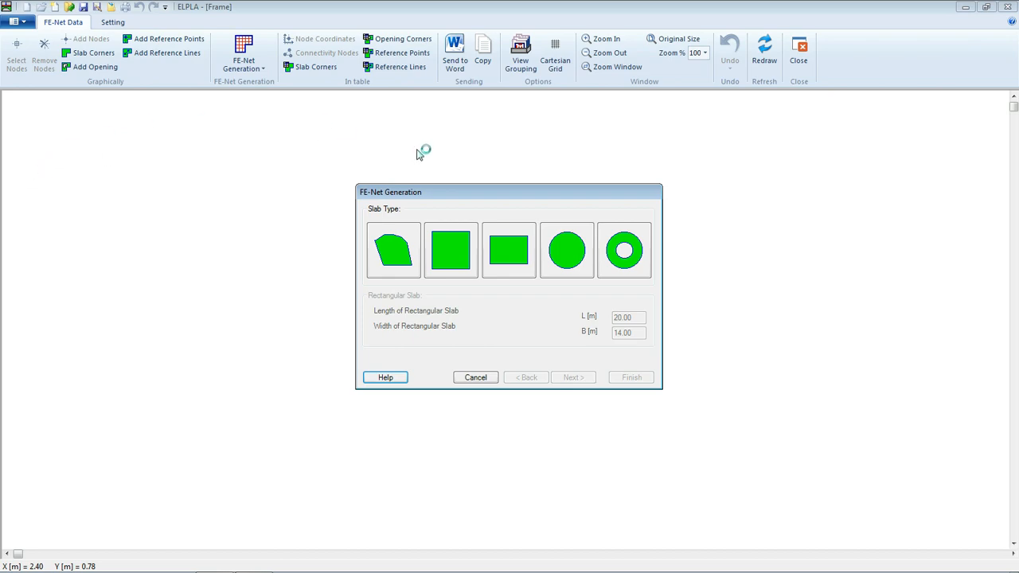
{"action": "left_click", "coordinate": [507, 258]}
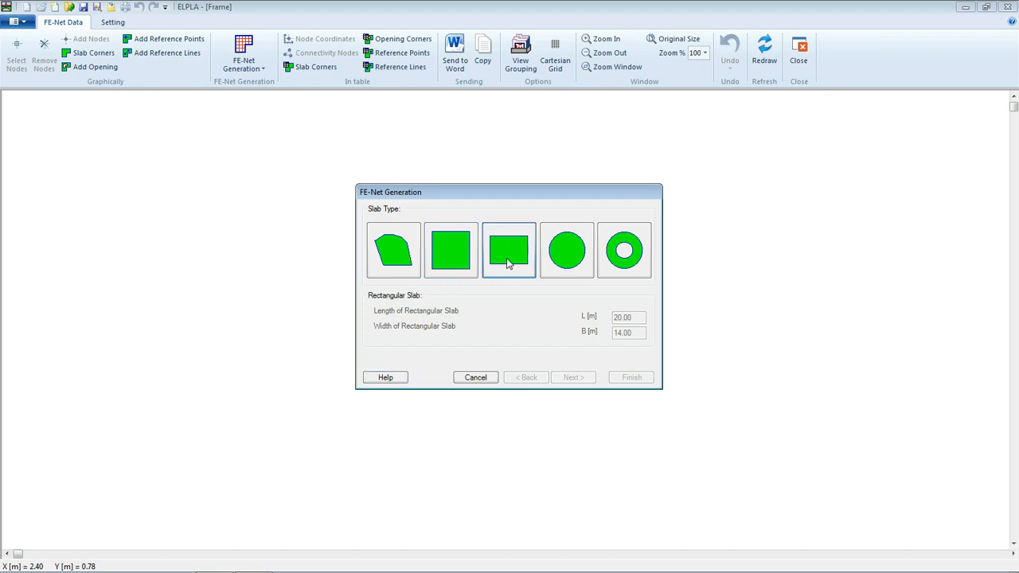
{"action": "double_click", "coordinate": [625, 318]}
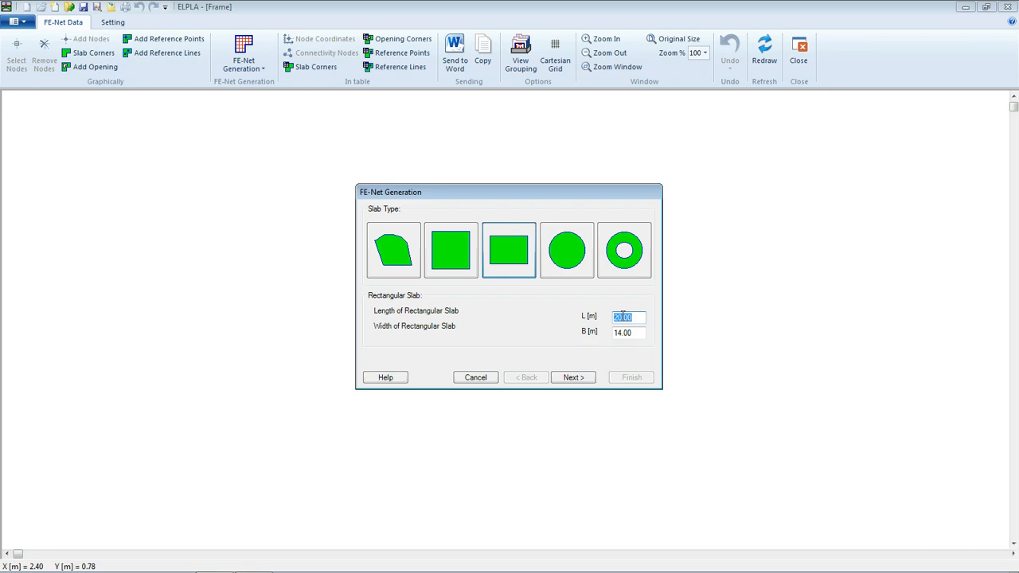
{"action": "type", "text": "10"}
{"action": "double_click", "coordinate": [619, 332]}
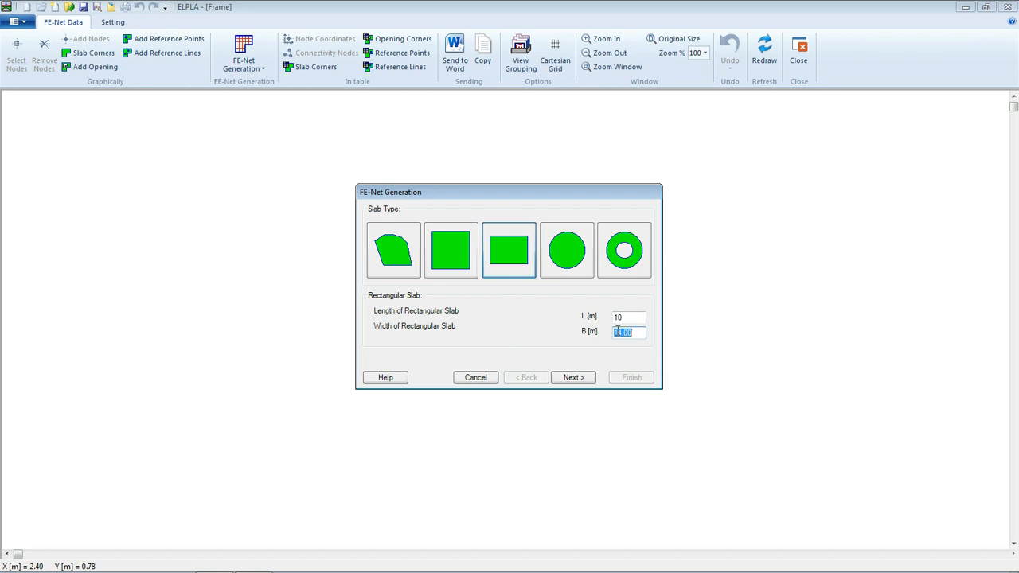
{"action": "type", "text": "5"}
{"action": "left_click", "coordinate": [589, 379]}
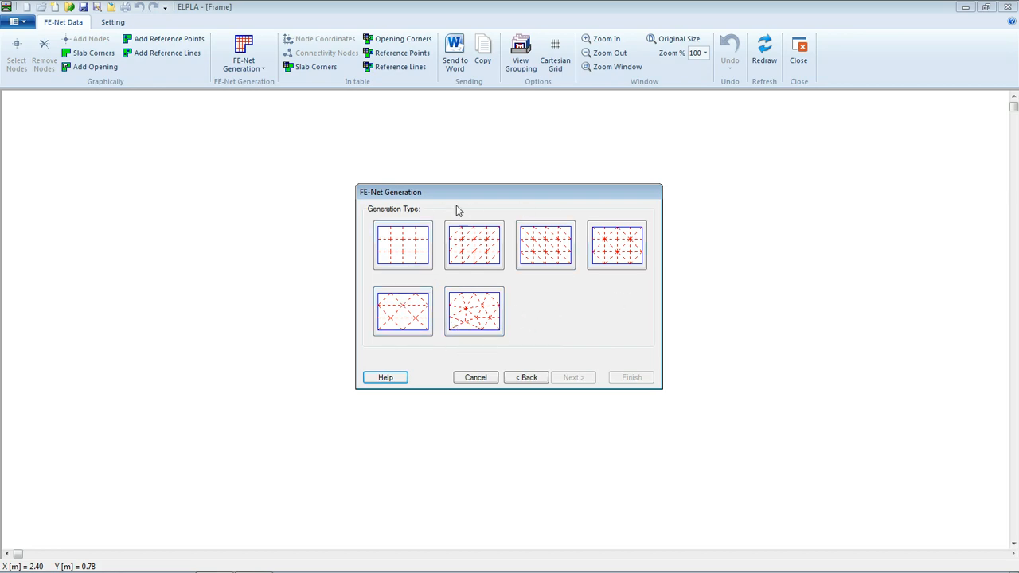
Generate the net as a rectangular grid with constant 1 m intervals, 10 in X and 5 in Y, then save and close the FE-Net data.
{"action": "left_click", "coordinate": [404, 258]}
{"action": "left_click", "coordinate": [575, 377]}
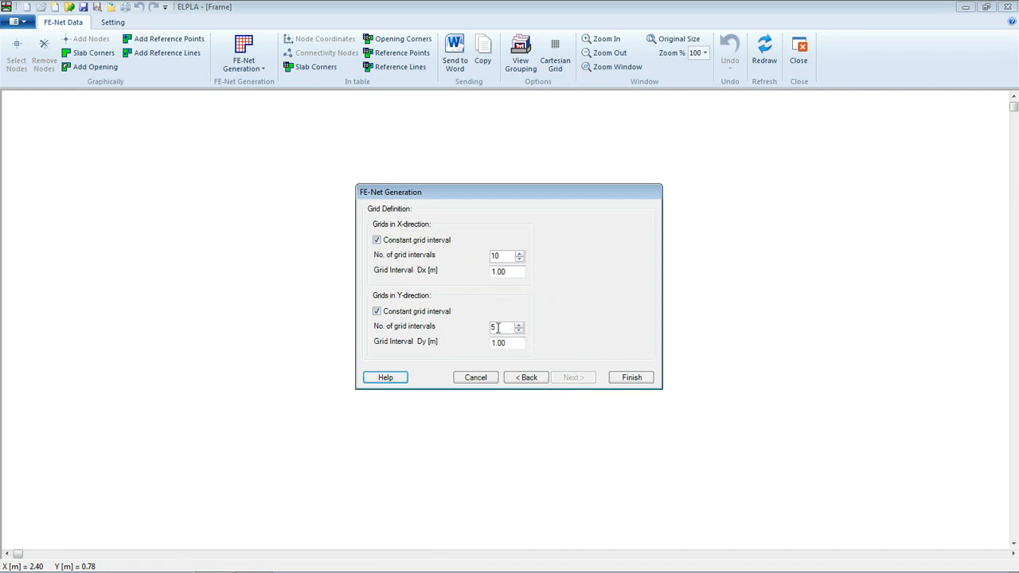
{"action": "left_click", "coordinate": [631, 379]}
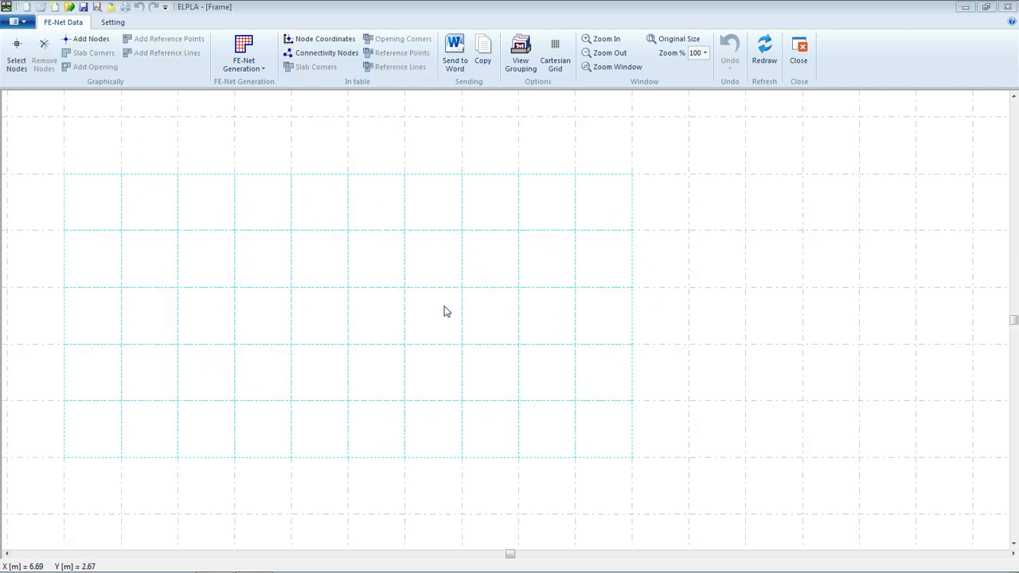
{"action": "left_click", "coordinate": [84, 7]}
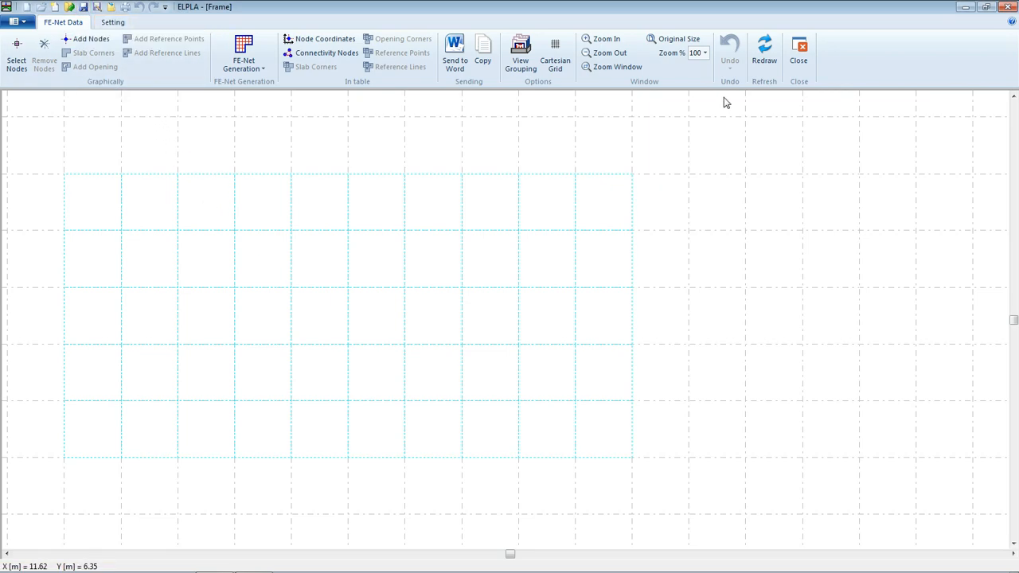
{"action": "left_click", "coordinate": [810, 60]}
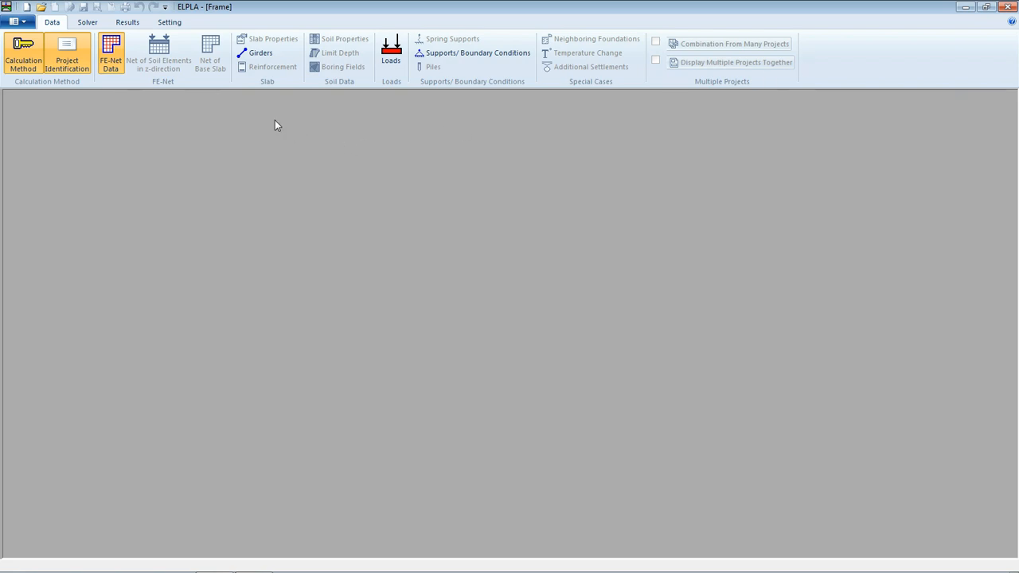
Define girder group 1 as a rectangular cross section with E-modulus 2E07 kN/m2, height 0.50 m, width 0.20 m and weight 0.0.
{"action": "left_click", "coordinate": [256, 53]}
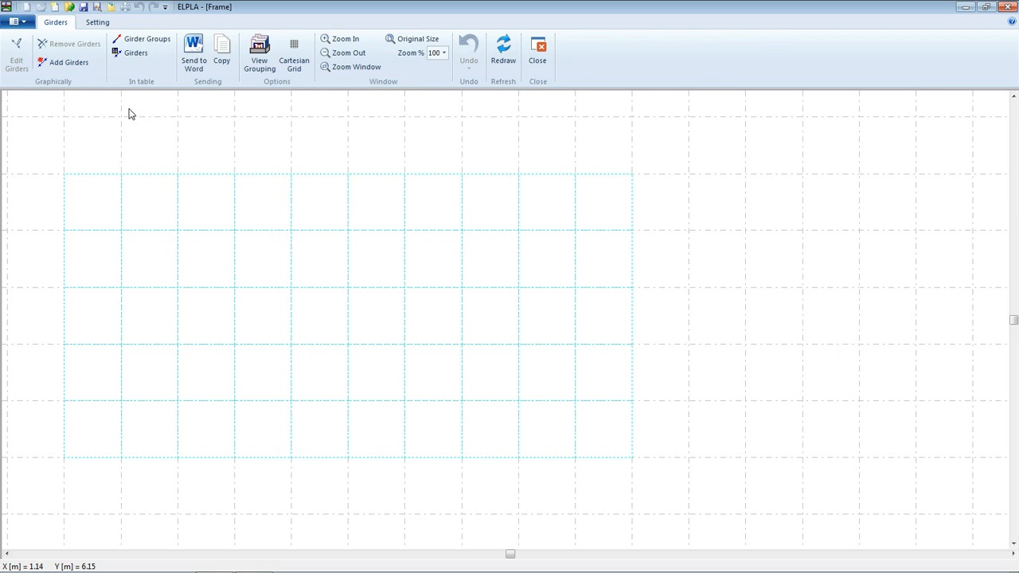
{"action": "left_click", "coordinate": [132, 43]}
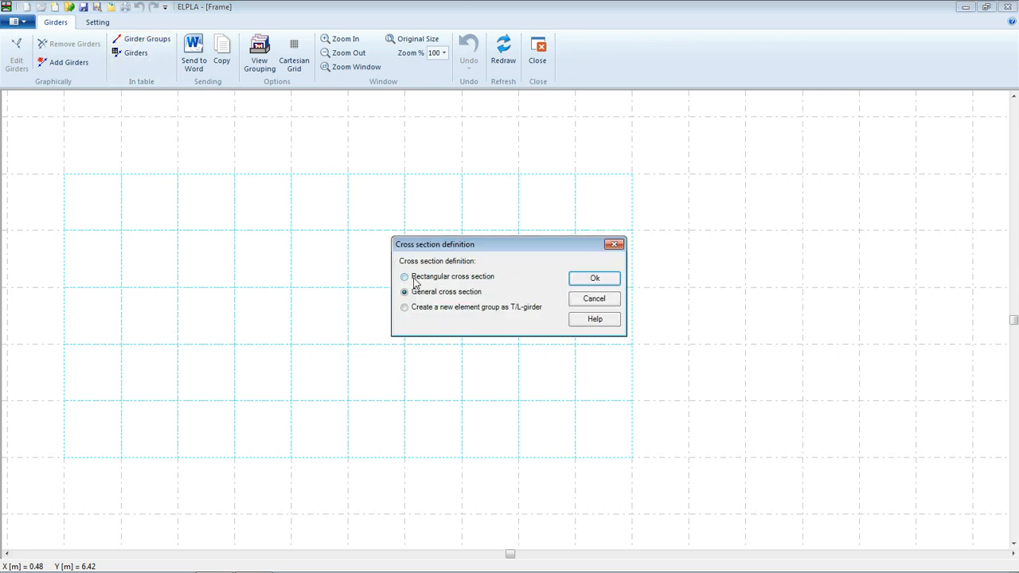
{"action": "left_click", "coordinate": [594, 278]}
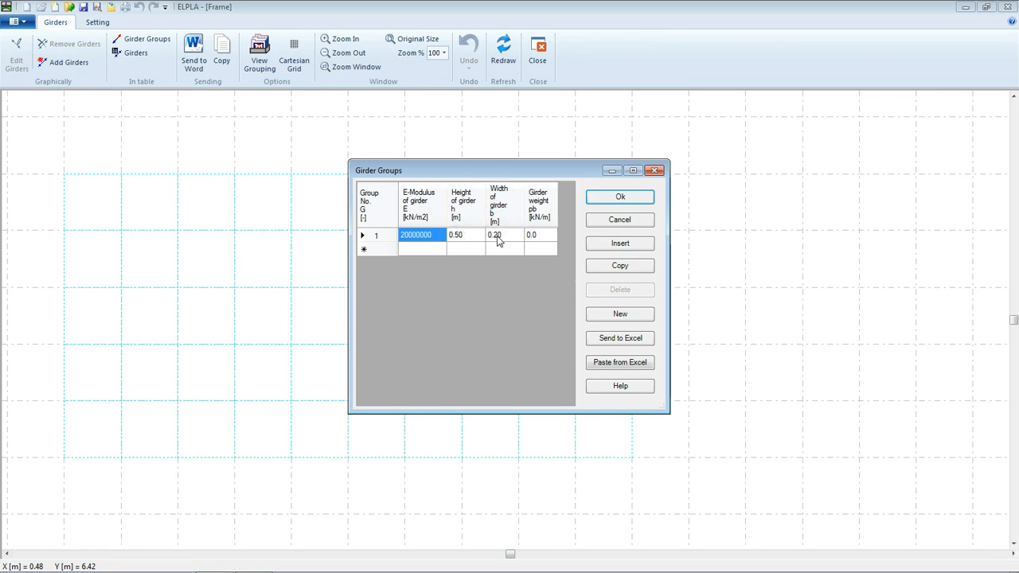
{"action": "left_click", "coordinate": [434, 238]}
{"action": "type", "text": "2"}
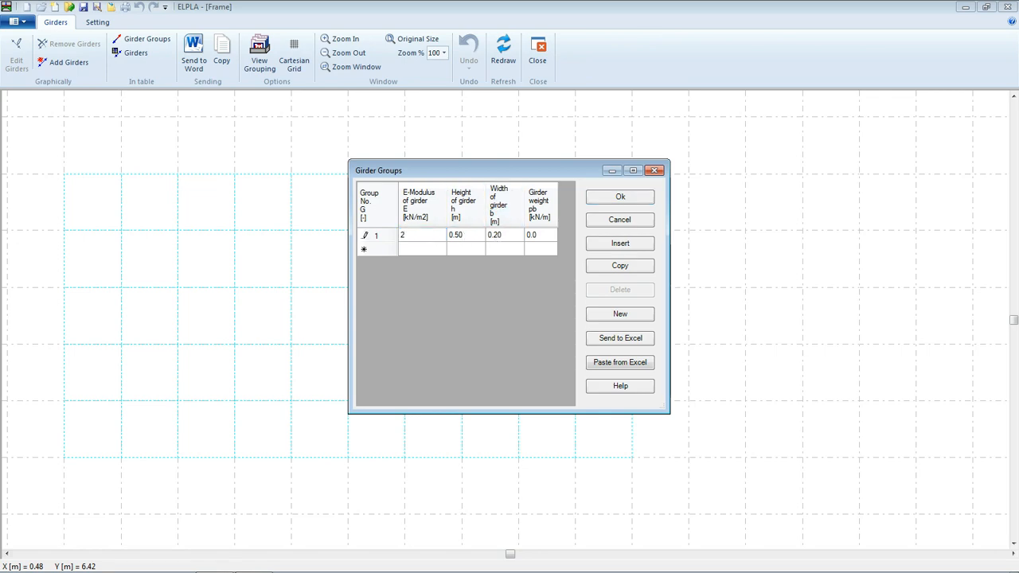
{"action": "type", "text": "E07"}
{"action": "left_click", "coordinate": [476, 237]}
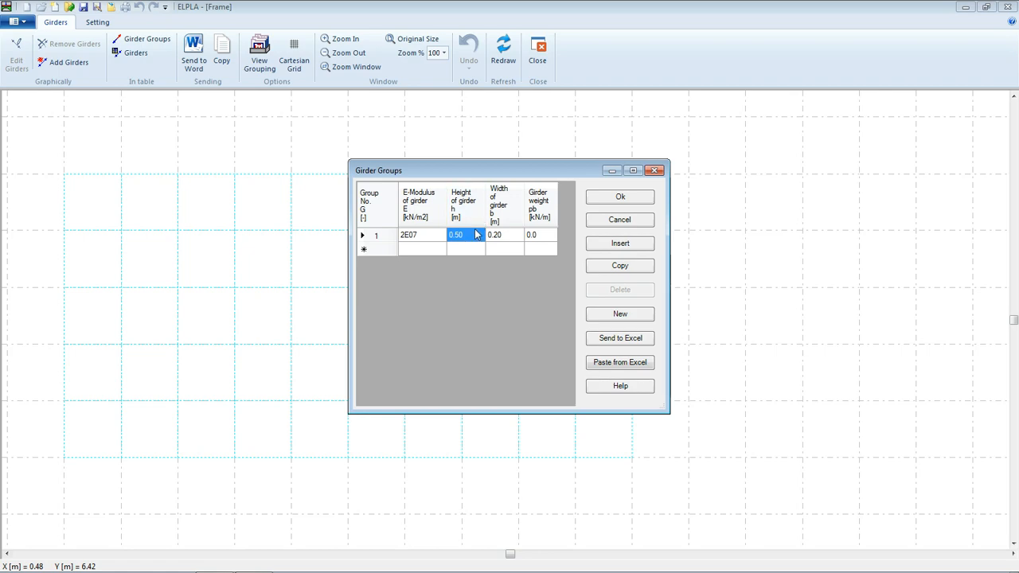
{"action": "left_click", "coordinate": [507, 238]}
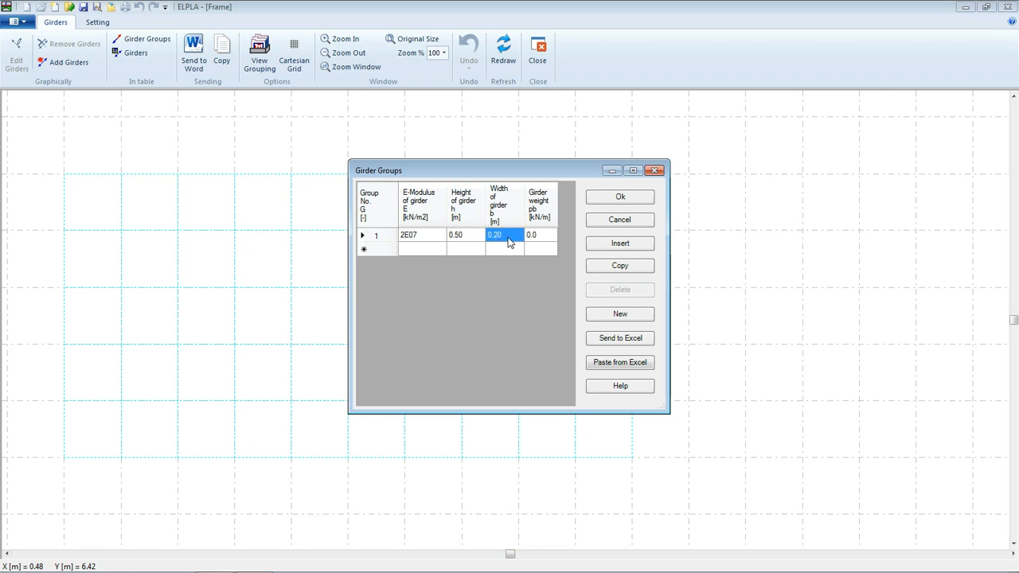
{"action": "key", "text": "Tab"}
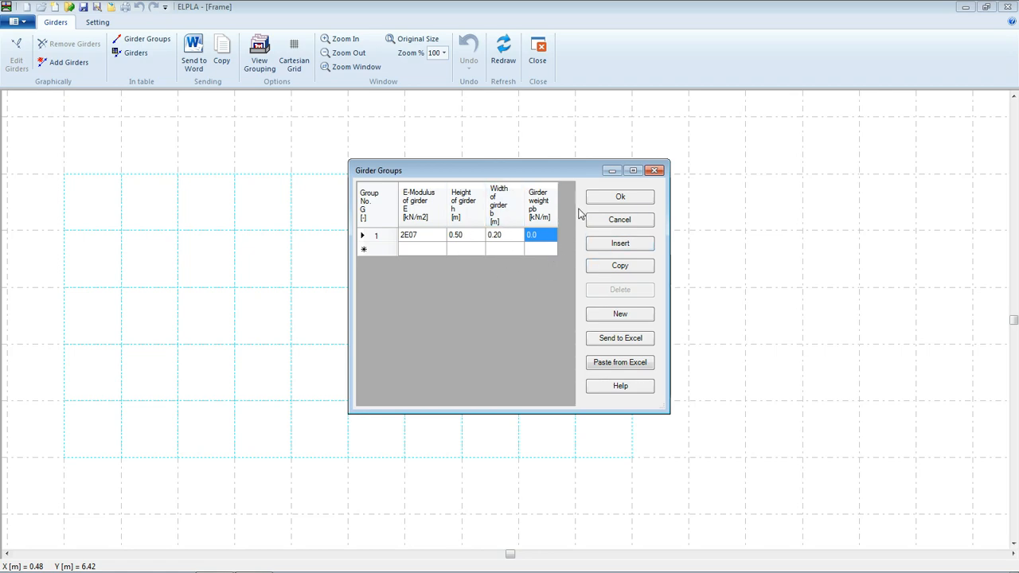
{"action": "left_click", "coordinate": [606, 202]}
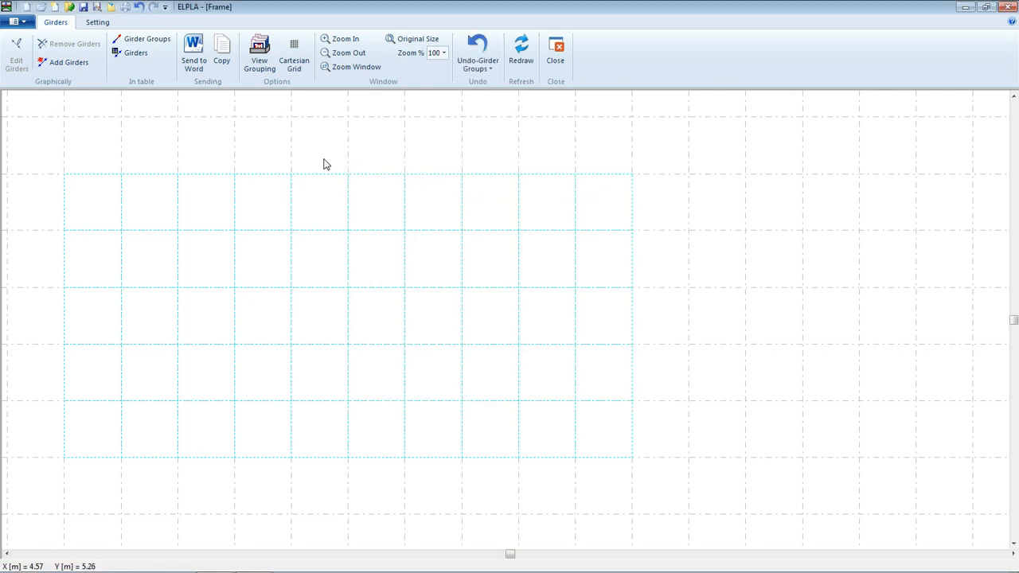
Add a vertical girder of group 1 from node 1 at the net's lower-left corner to node 28, 3 m above it.
{"action": "left_click", "coordinate": [65, 65]}
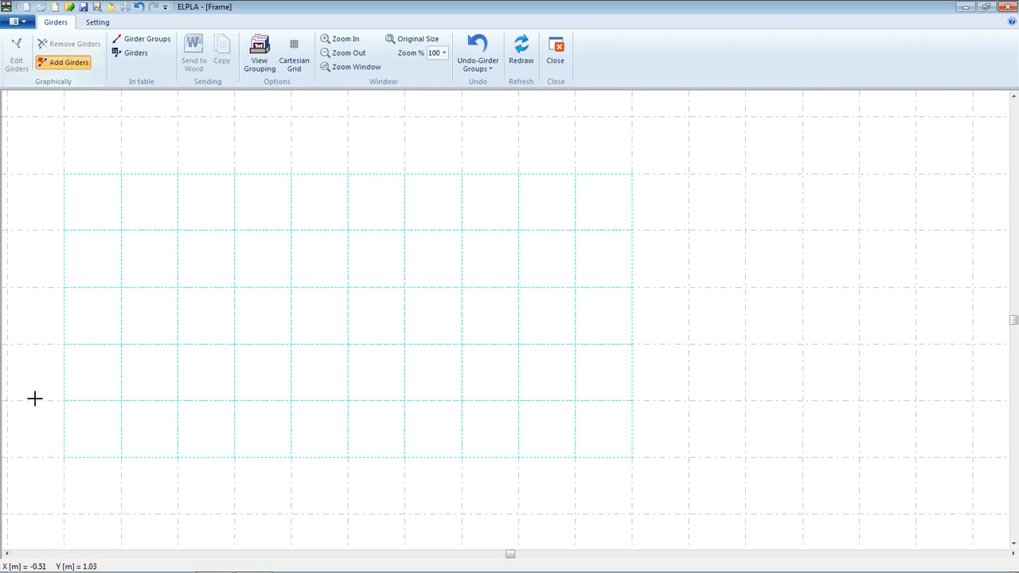
{"action": "left_click", "coordinate": [63, 457]}
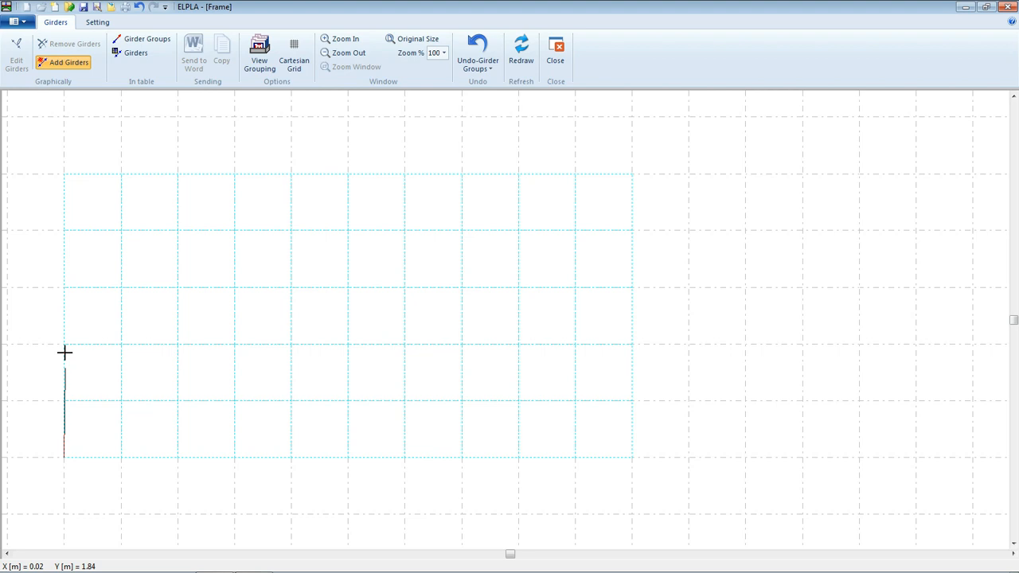
{"action": "left_click", "coordinate": [65, 286]}
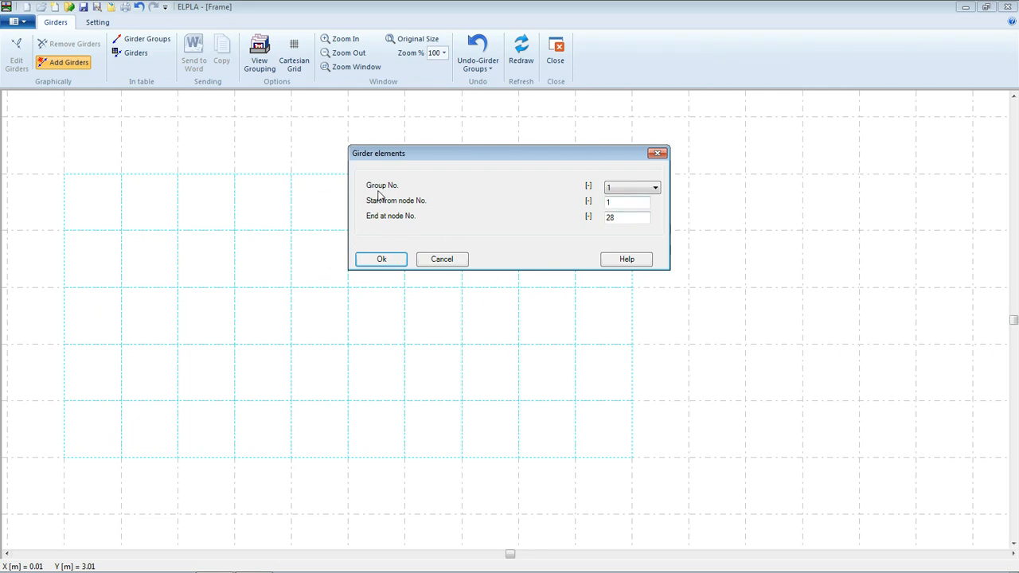
{"action": "left_click", "coordinate": [617, 191]}
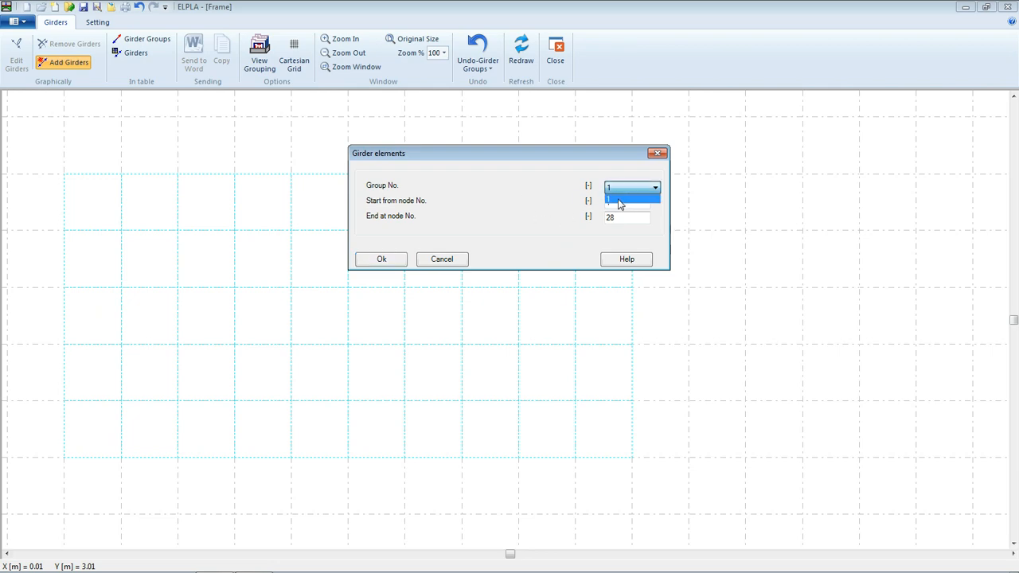
{"action": "left_click", "coordinate": [613, 199]}
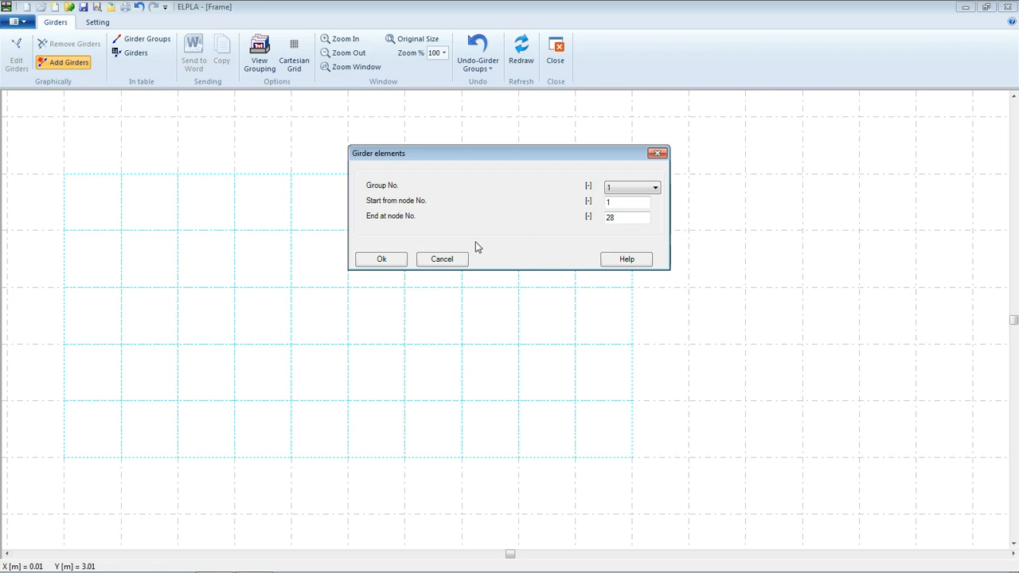
{"action": "left_click", "coordinate": [383, 259]}
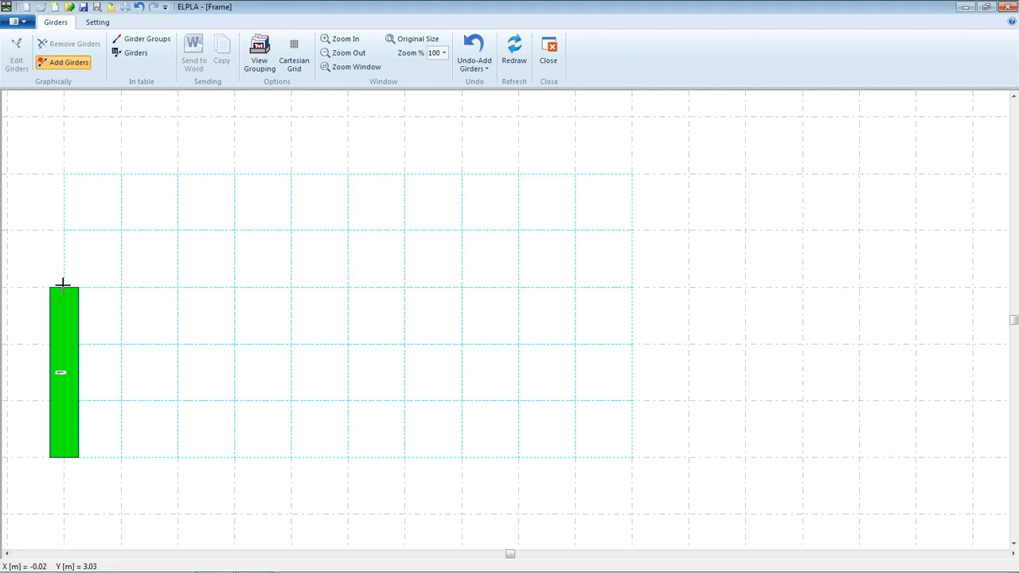
Add a sloping group 1 girder from node 28 at the left column's head to node 24 on the net's upper edge.
{"action": "left_click", "coordinate": [63, 286]}
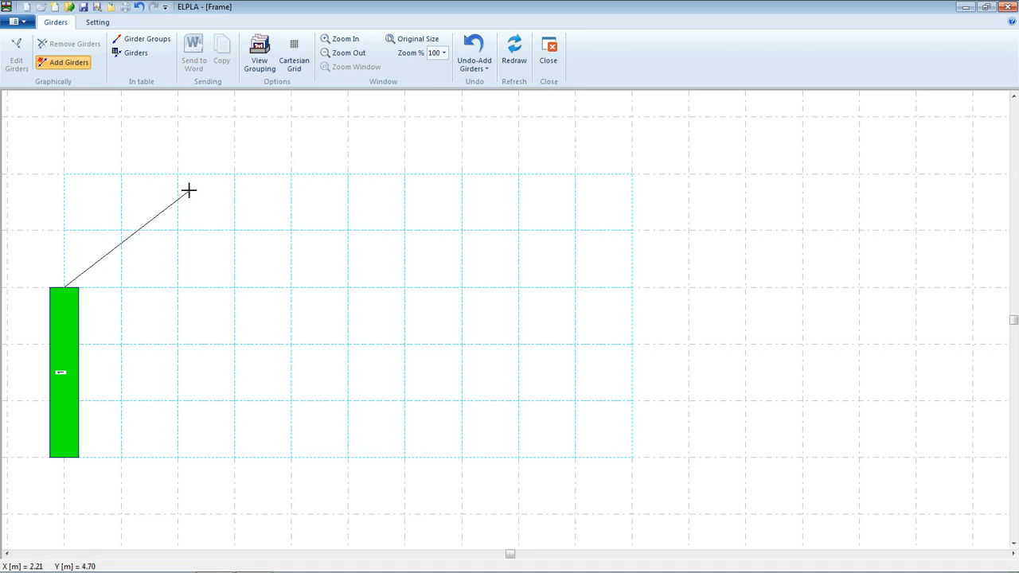
{"action": "left_click", "coordinate": [234, 175]}
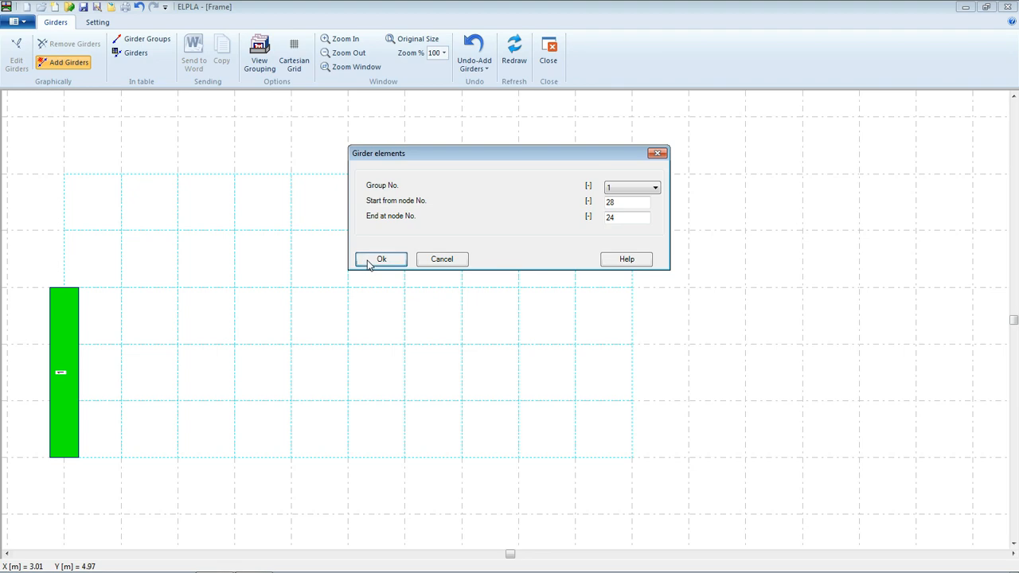
{"action": "left_click", "coordinate": [363, 258]}
Add two group 1 girders along the net's upper edge, 5 m from node 24 to node 19 and 2 m on to the upper-right corner.
{"action": "left_click", "coordinate": [235, 172]}
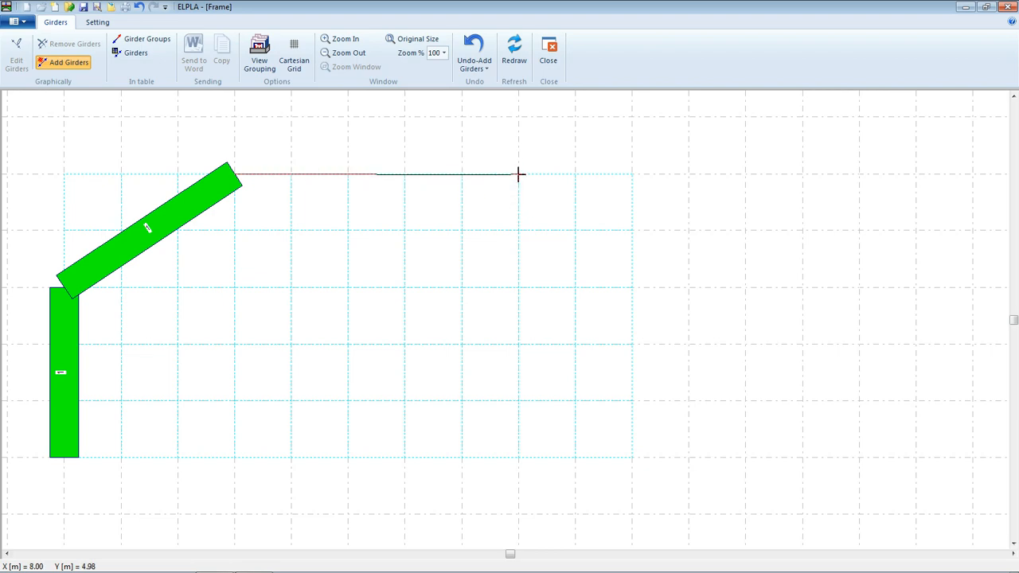
{"action": "left_click", "coordinate": [519, 174]}
{"action": "left_click", "coordinate": [391, 261]}
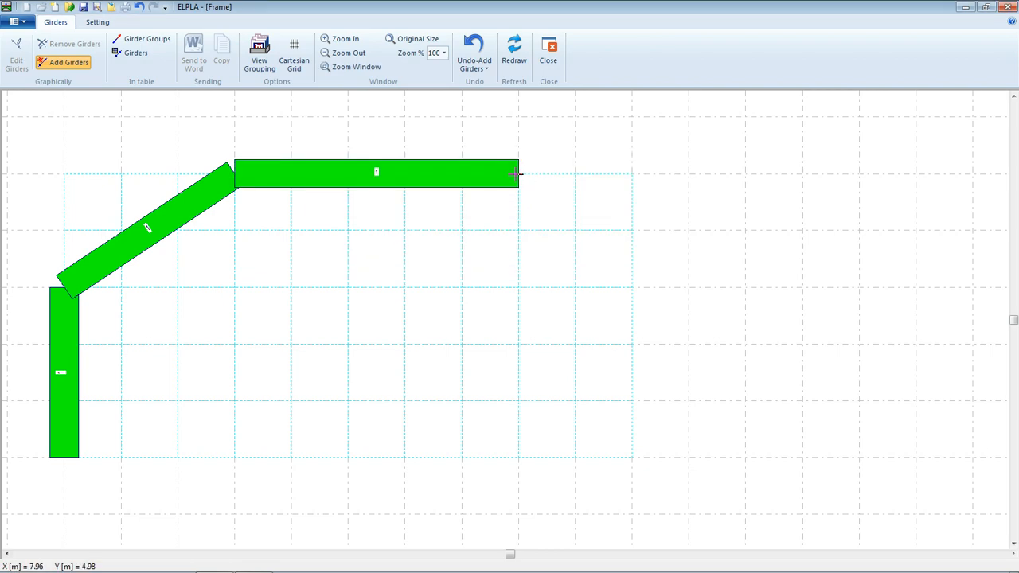
{"action": "left_click", "coordinate": [519, 174]}
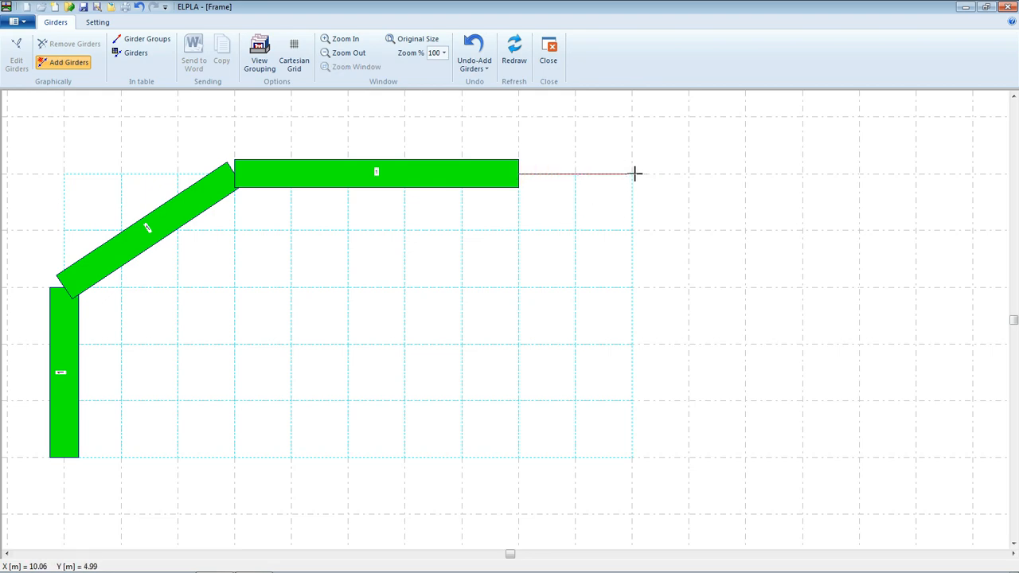
{"action": "left_click", "coordinate": [632, 173]}
{"action": "left_click", "coordinate": [398, 259]}
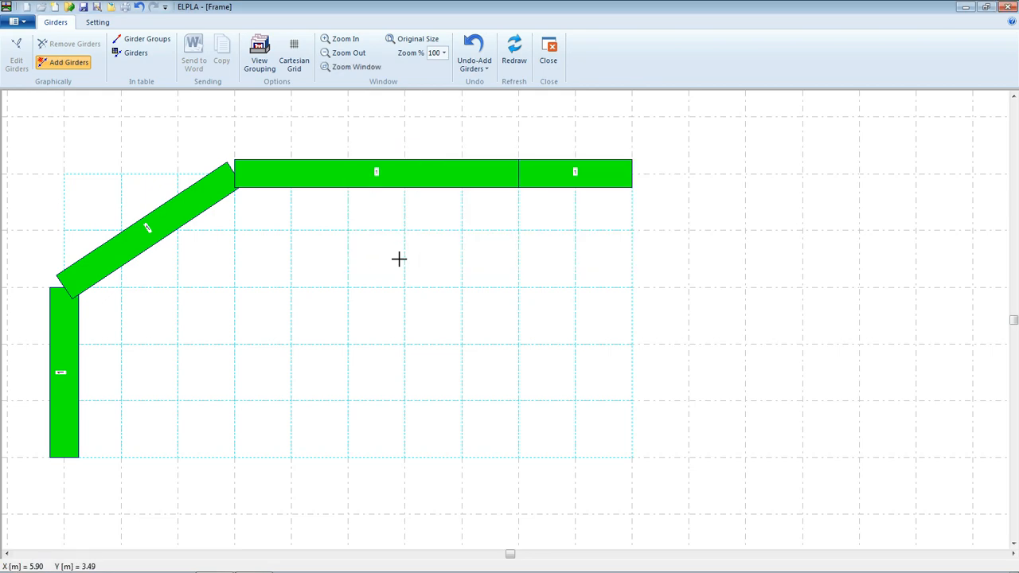
Add a vertical group 1 girder from node 19 on the upper edge down to node 12 on the net's lower edge.
{"action": "left_click", "coordinate": [518, 176]}
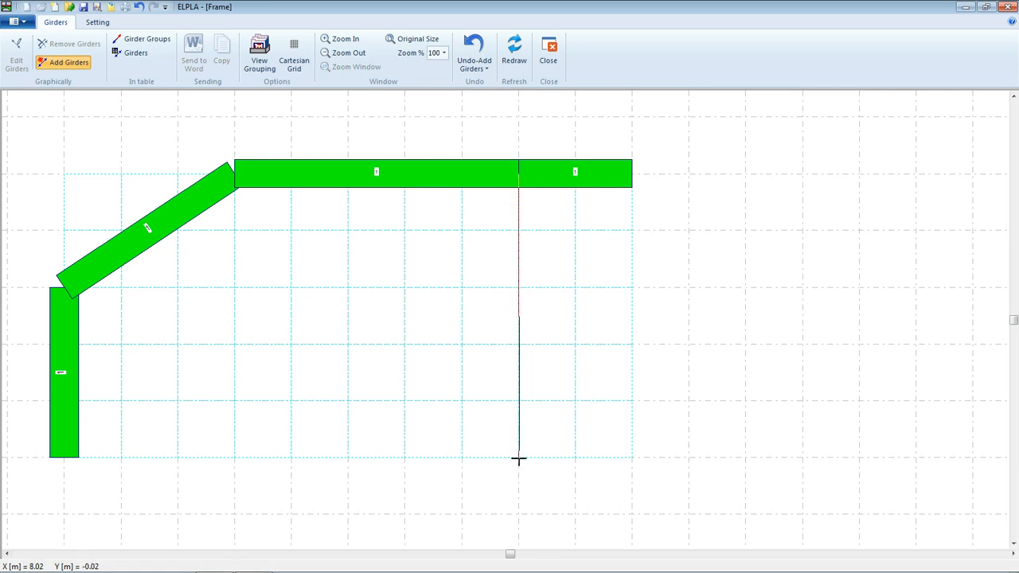
{"action": "left_click", "coordinate": [518, 459]}
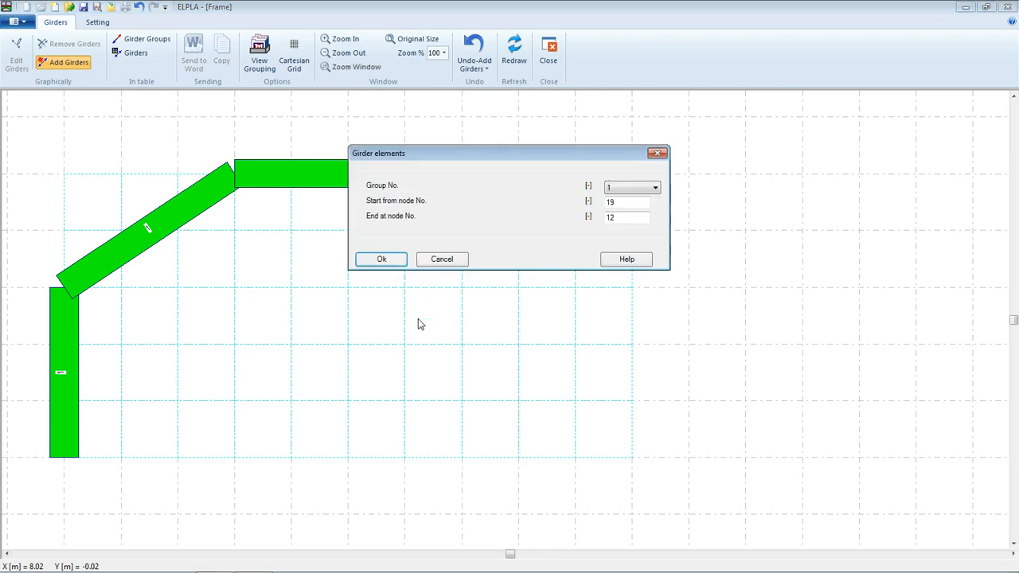
{"action": "left_click", "coordinate": [382, 259]}
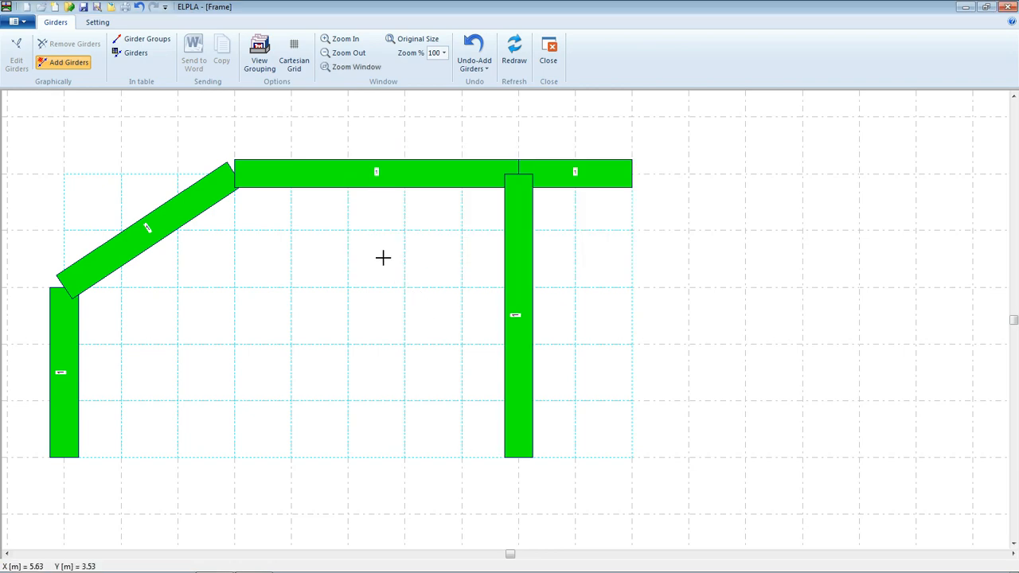
Add a horizontal group 1 girder from node 28 to node 56 between the two columns, and save the girder data.
{"action": "left_click", "coordinate": [66, 284]}
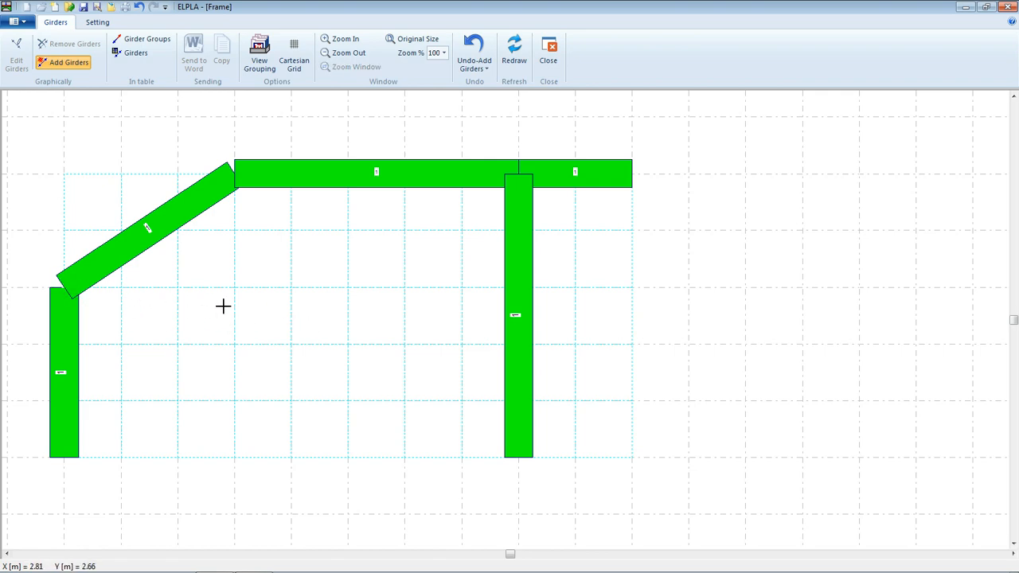
{"action": "left_click", "coordinate": [519, 289]}
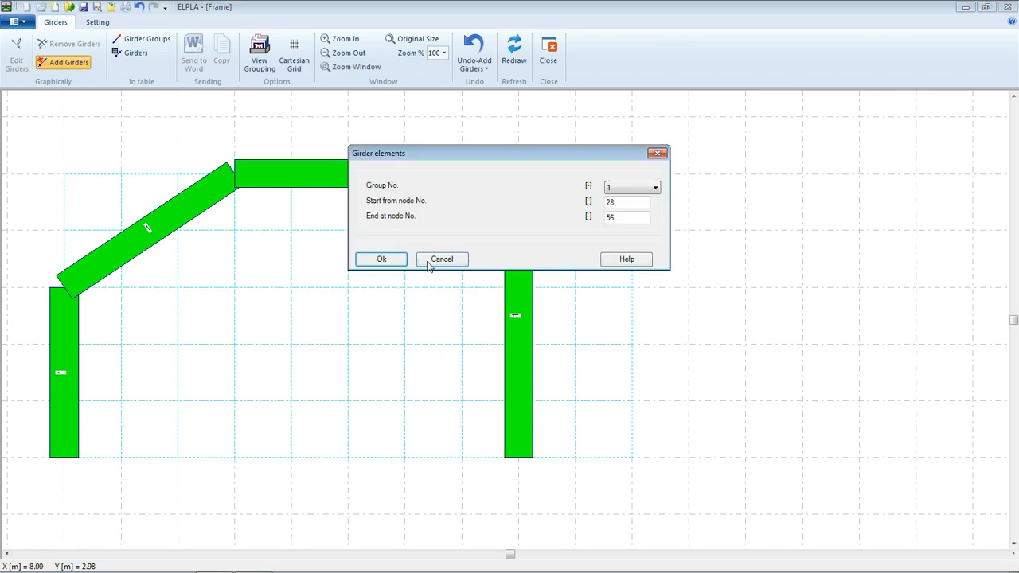
{"action": "left_click", "coordinate": [383, 259]}
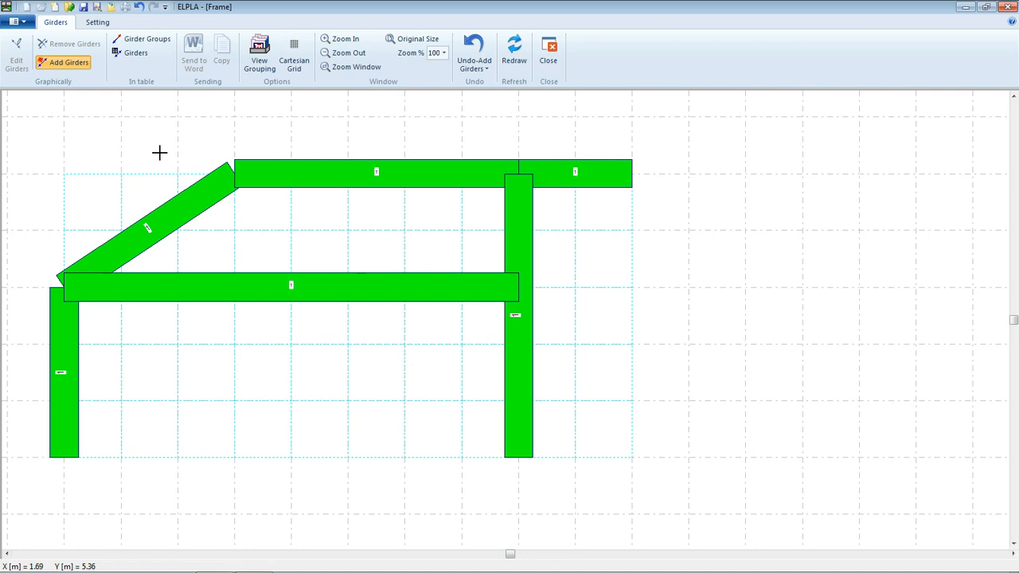
{"action": "left_click", "coordinate": [84, 7]}
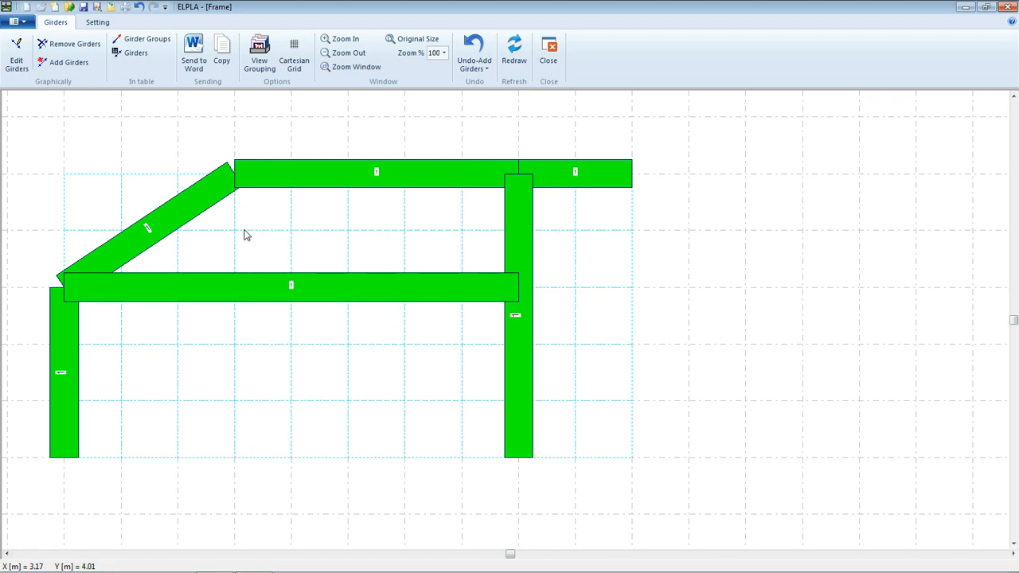
Turn off drawing of girder thickness in the FE-Net plot parameters, save that setting and close the girder data.
{"action": "left_click", "coordinate": [94, 23]}
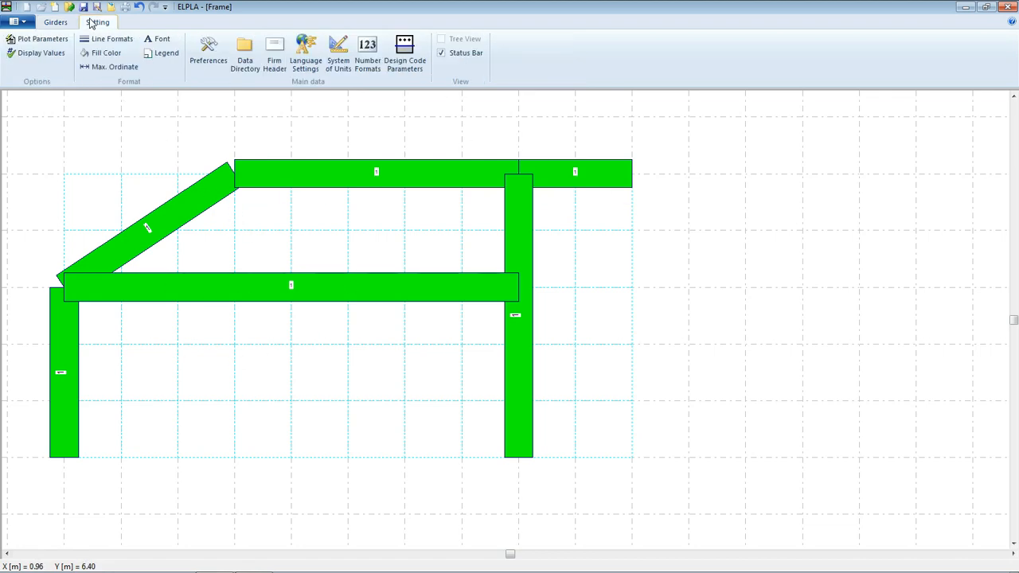
{"action": "left_click", "coordinate": [38, 40]}
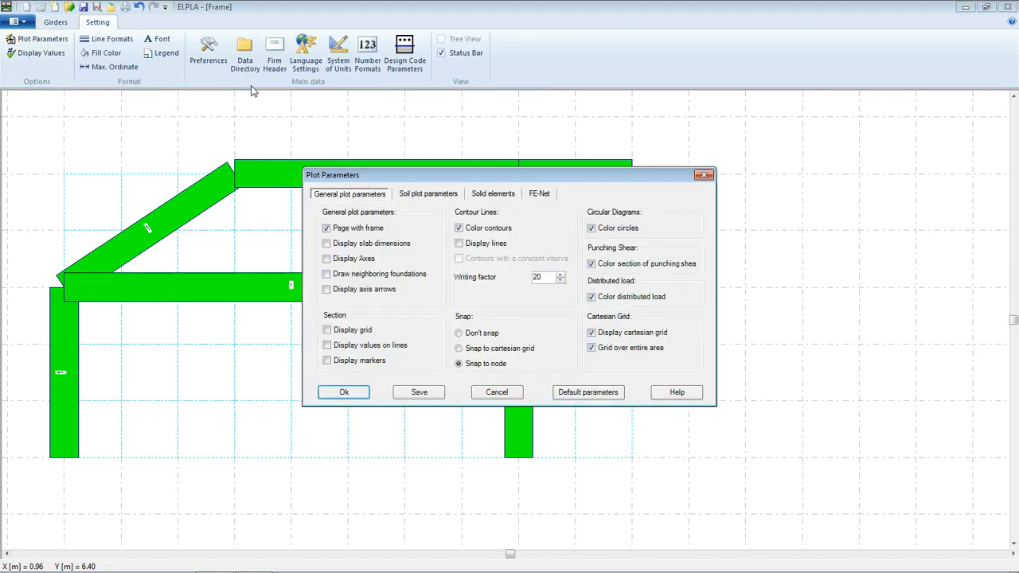
{"action": "left_click", "coordinate": [540, 195]}
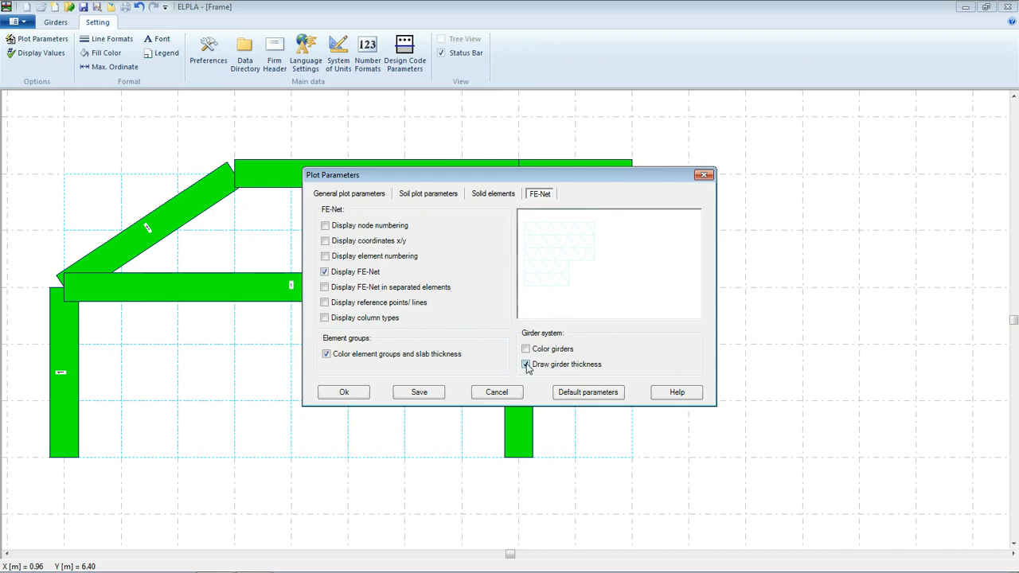
{"action": "left_click", "coordinate": [526, 364]}
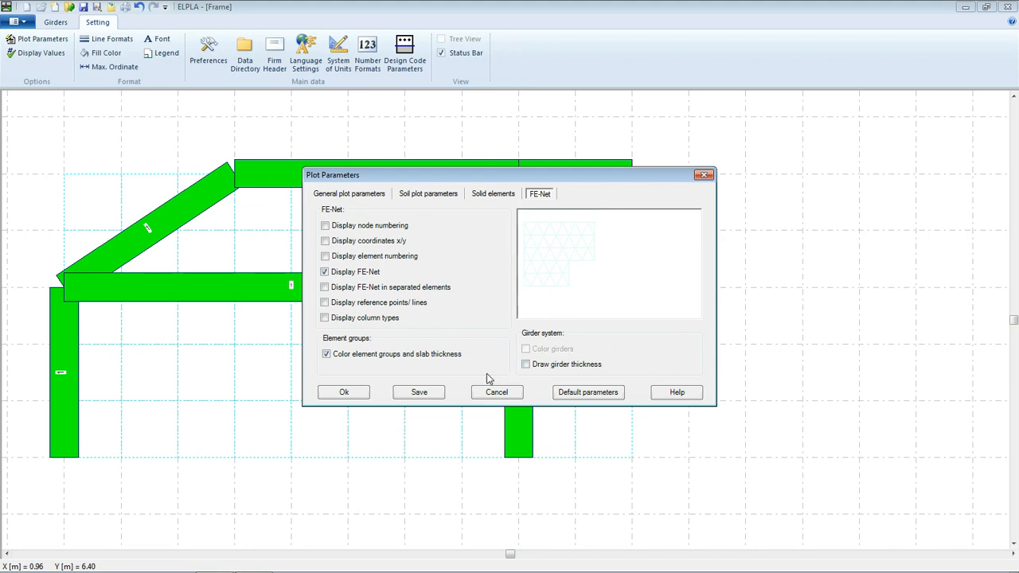
{"action": "left_click", "coordinate": [419, 391]}
{"action": "left_click", "coordinate": [338, 392]}
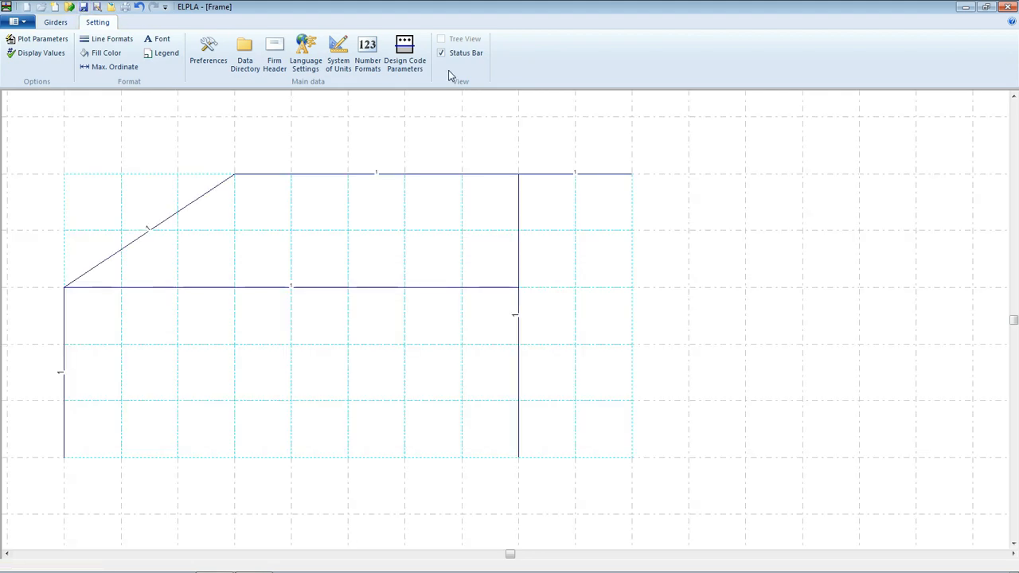
{"action": "left_click", "coordinate": [57, 24]}
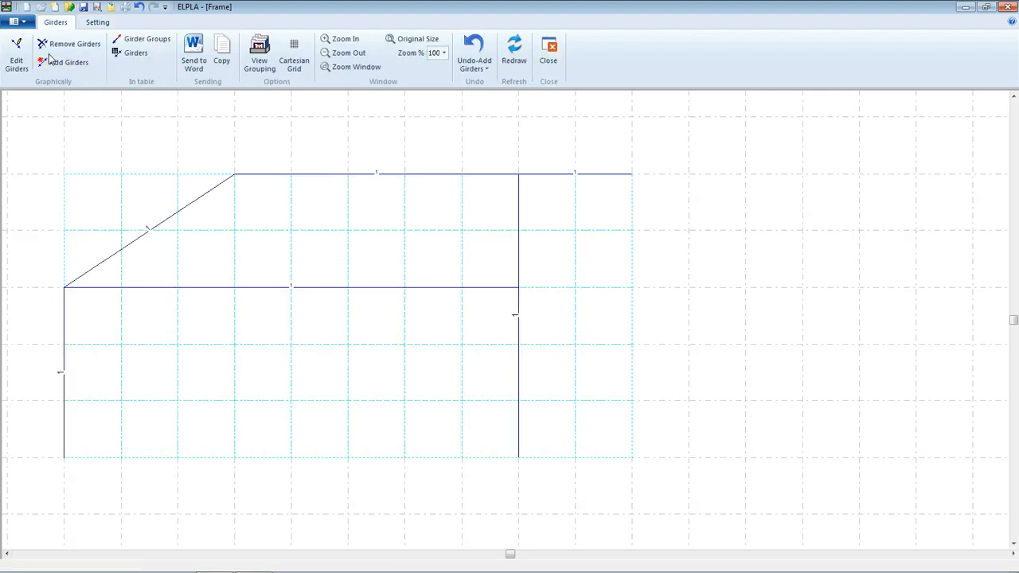
{"action": "left_click", "coordinate": [548, 54]}
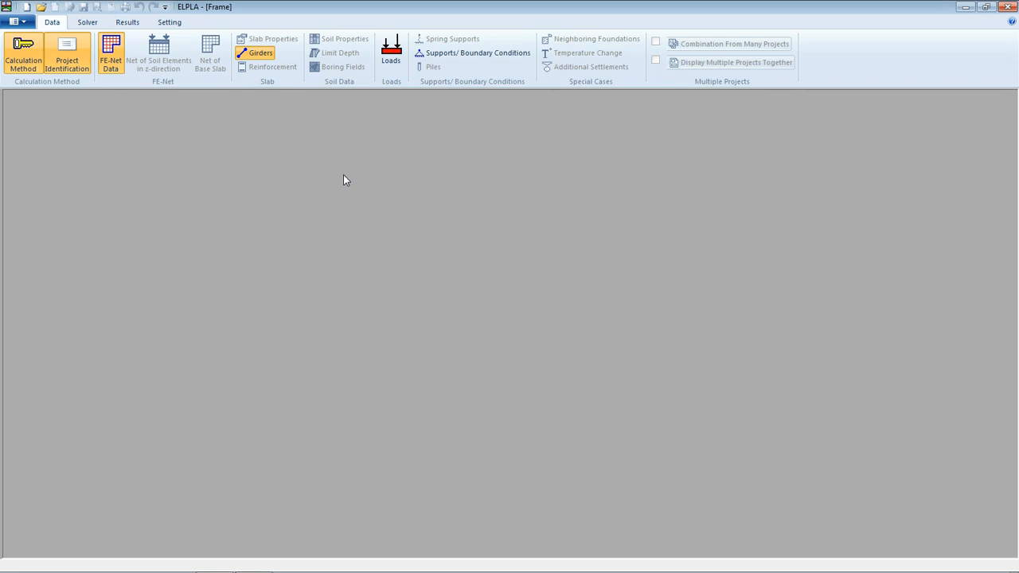
In the loads data, apply a 60 kN/m self weight member load to the upper horizontal girder between nodes 24 and 19.
{"action": "left_click", "coordinate": [392, 60]}
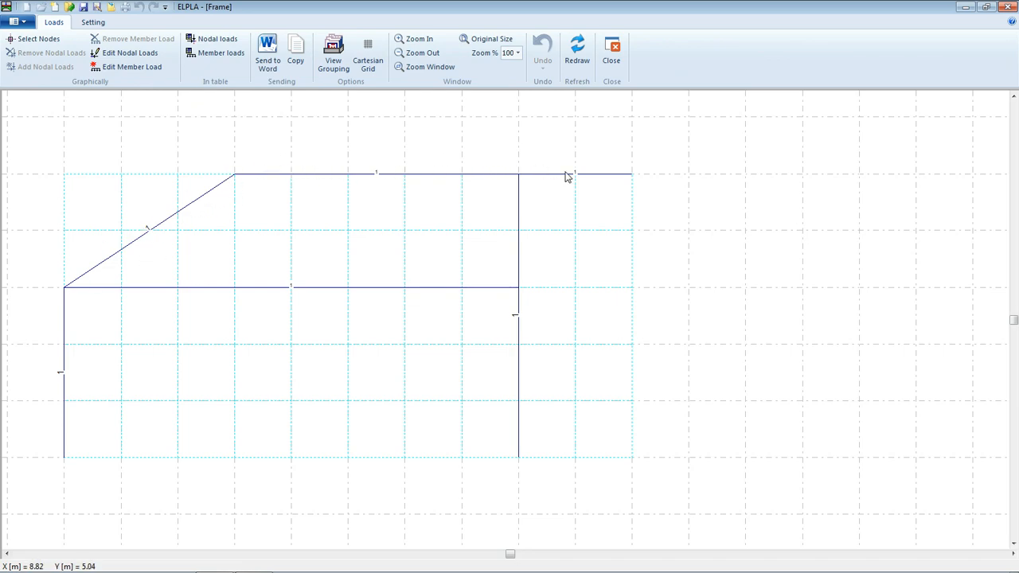
{"action": "left_click", "coordinate": [132, 70]}
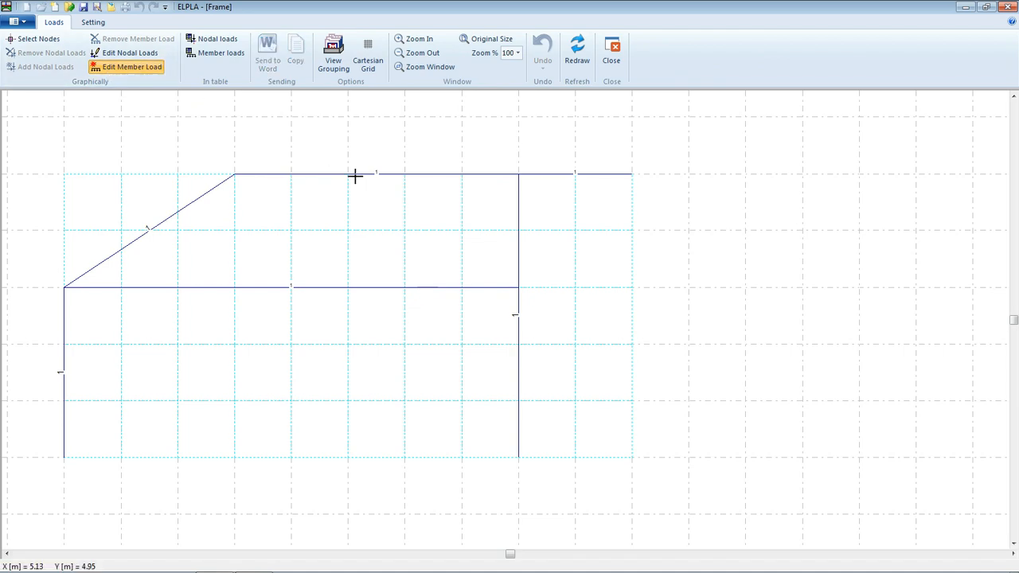
{"action": "left_click", "coordinate": [355, 176]}
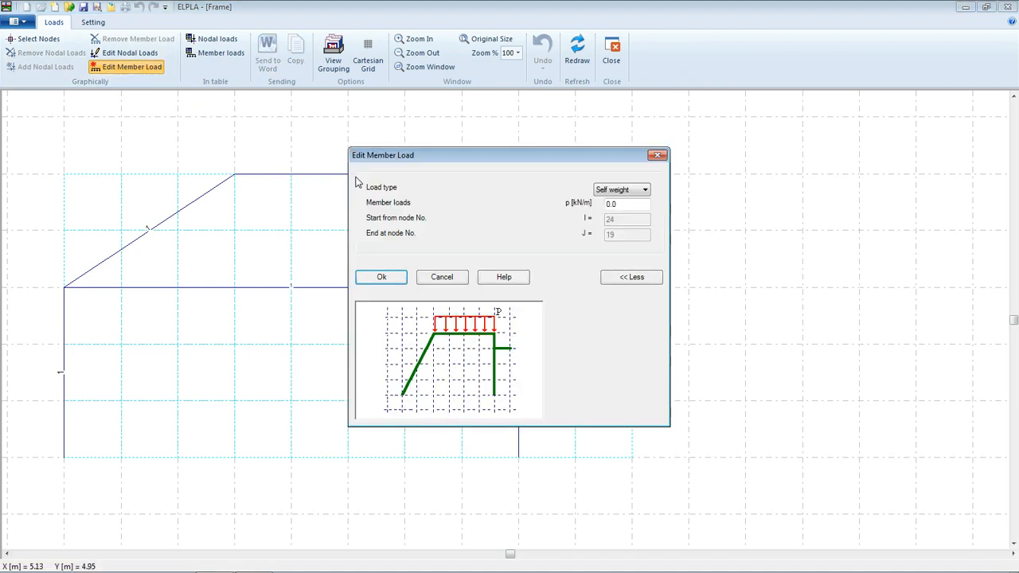
{"action": "double_click", "coordinate": [619, 204]}
{"action": "left_click", "coordinate": [611, 191]}
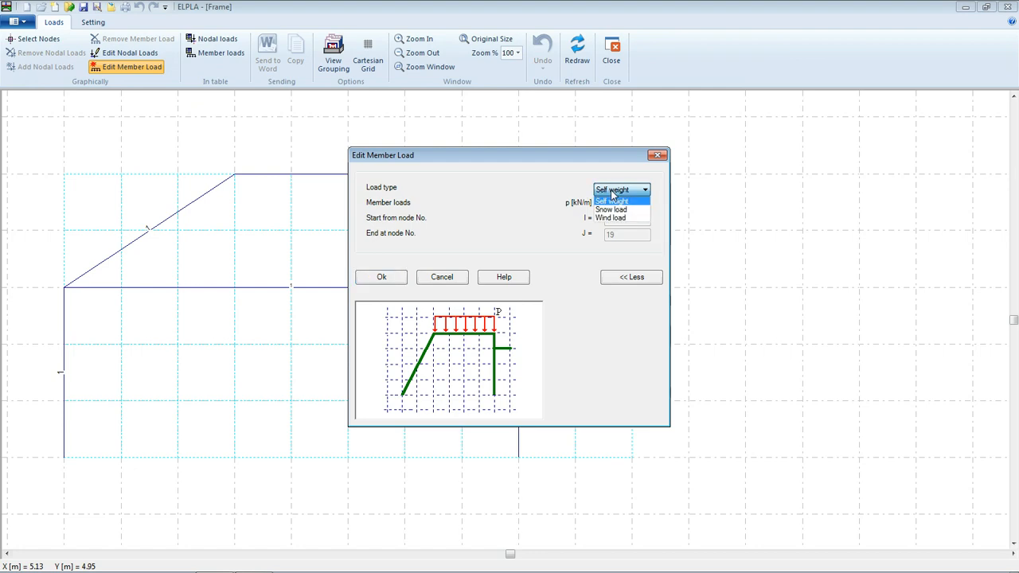
{"action": "left_click", "coordinate": [609, 202]}
{"action": "double_click", "coordinate": [621, 203]}
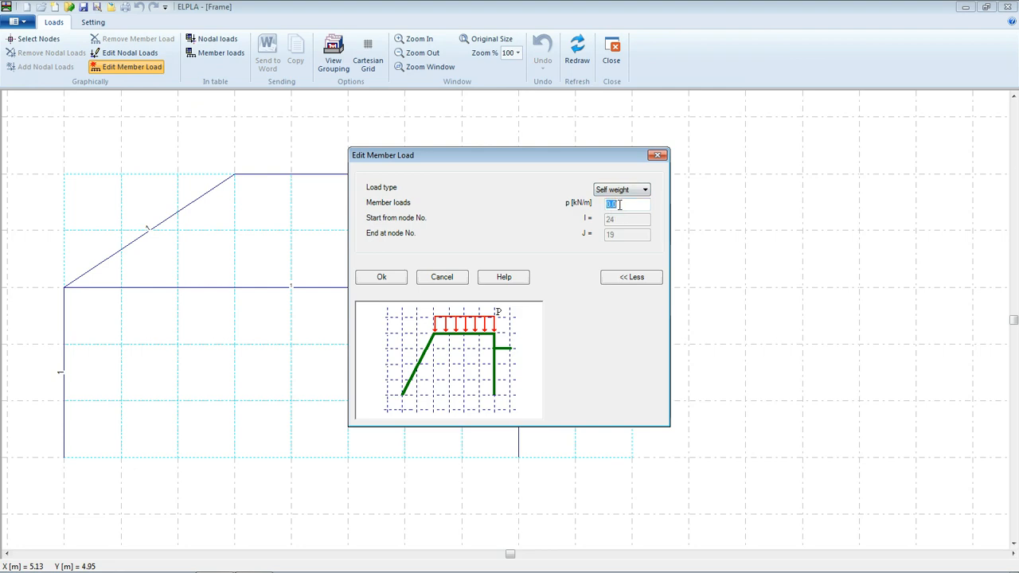
{"action": "mouse_move", "coordinate": [257, 563]}
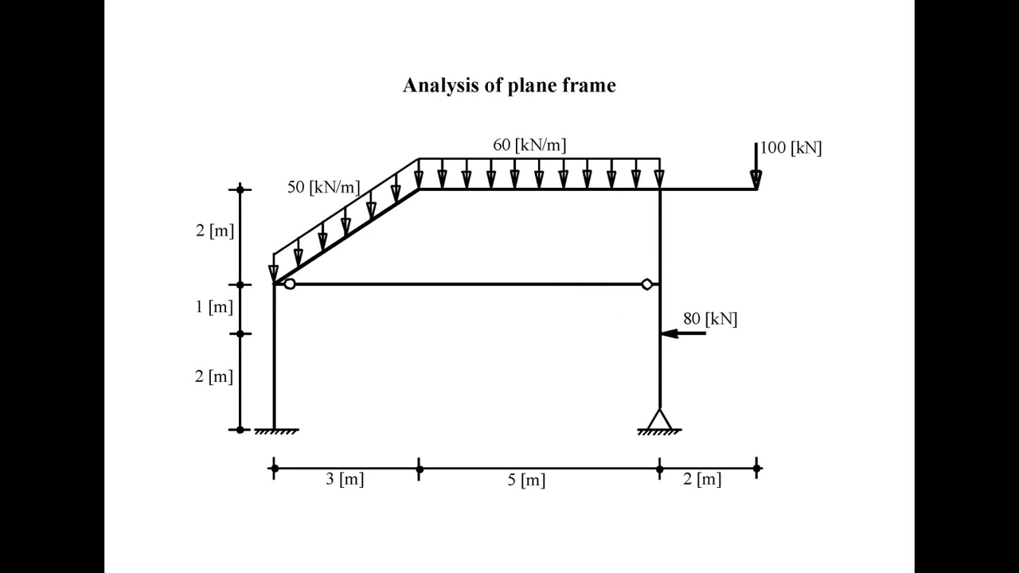
{"action": "key", "text": "alt+Tab"}
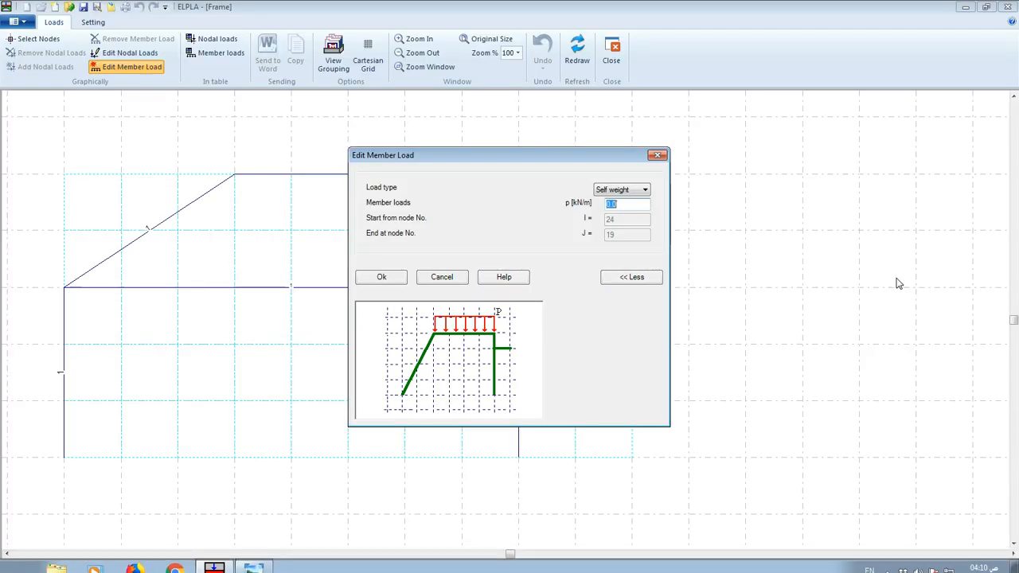
{"action": "type", "text": "60"}
{"action": "left_click", "coordinate": [394, 278]}
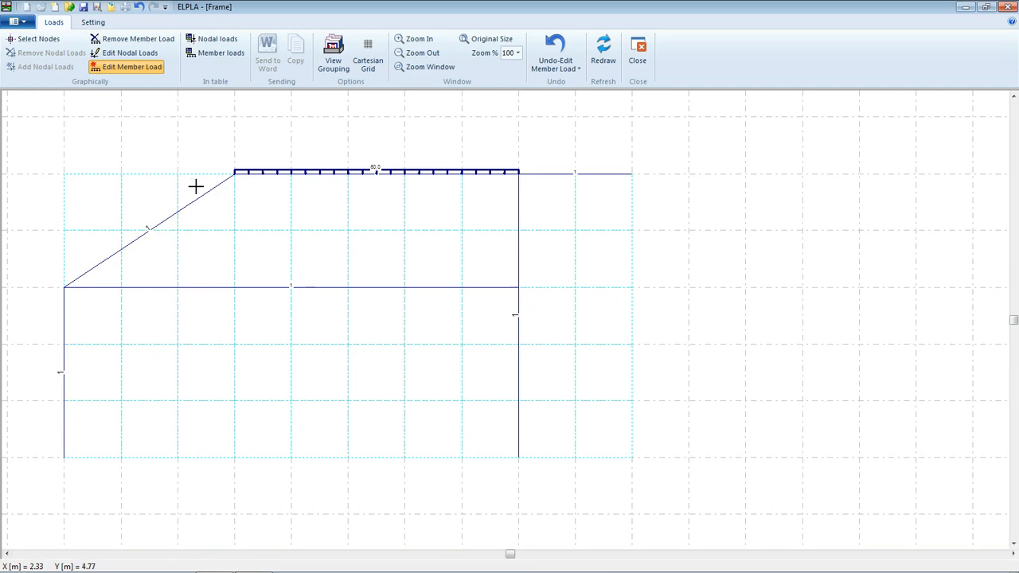
Apply a self weight member load of 50 kN/m to the sloping girder between nodes 28 and 24.
{"action": "left_click", "coordinate": [145, 230]}
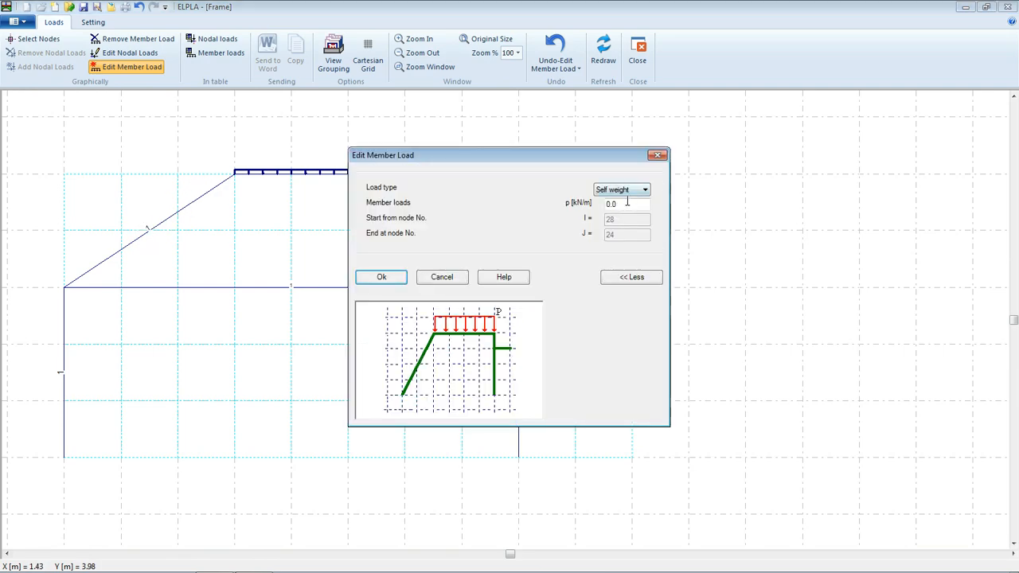
{"action": "key", "text": "Tab"}
{"action": "type", "text": "5"}
{"action": "left_click", "coordinate": [382, 277]}
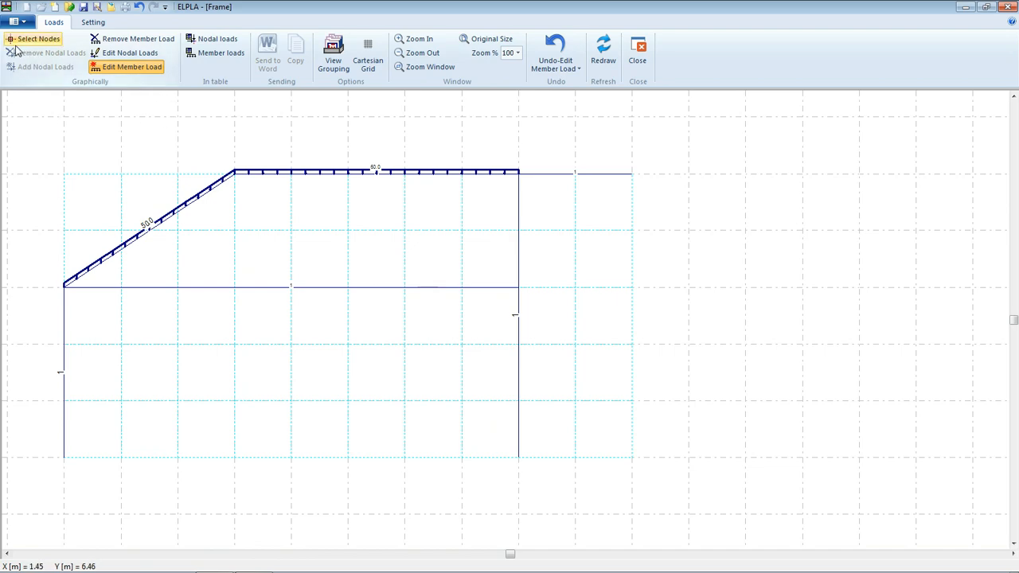
Add a nodal load with vertical component Pv of 100 kN at the free end of the upper-right overhang.
{"action": "left_click", "coordinate": [32, 41]}
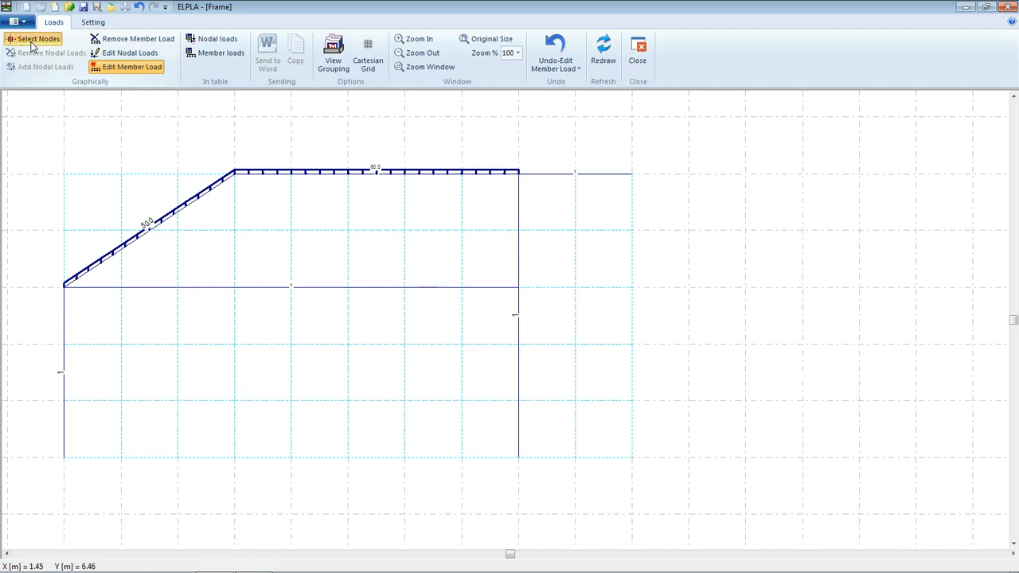
{"action": "left_click", "coordinate": [630, 173]}
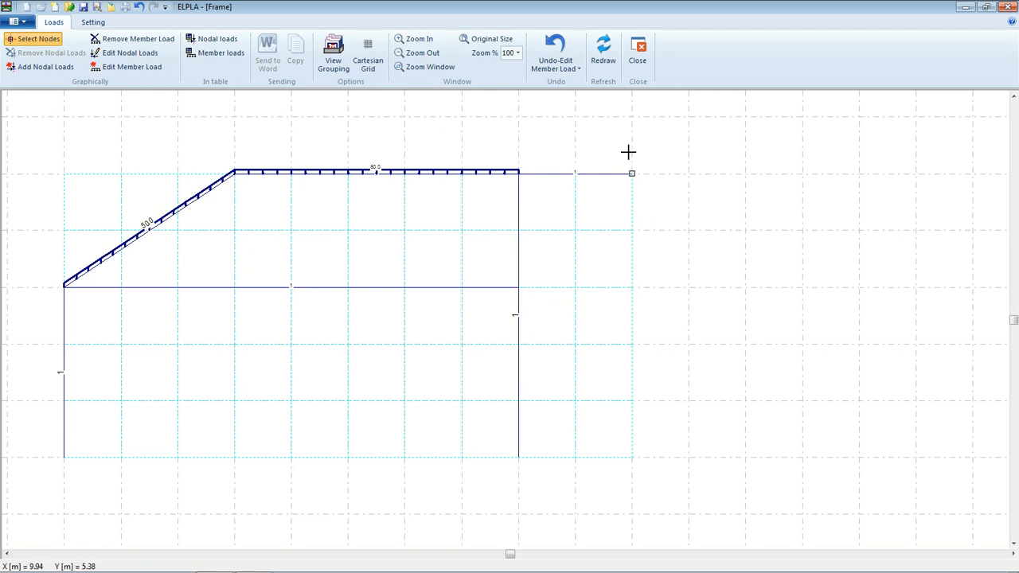
{"action": "left_click", "coordinate": [45, 67]}
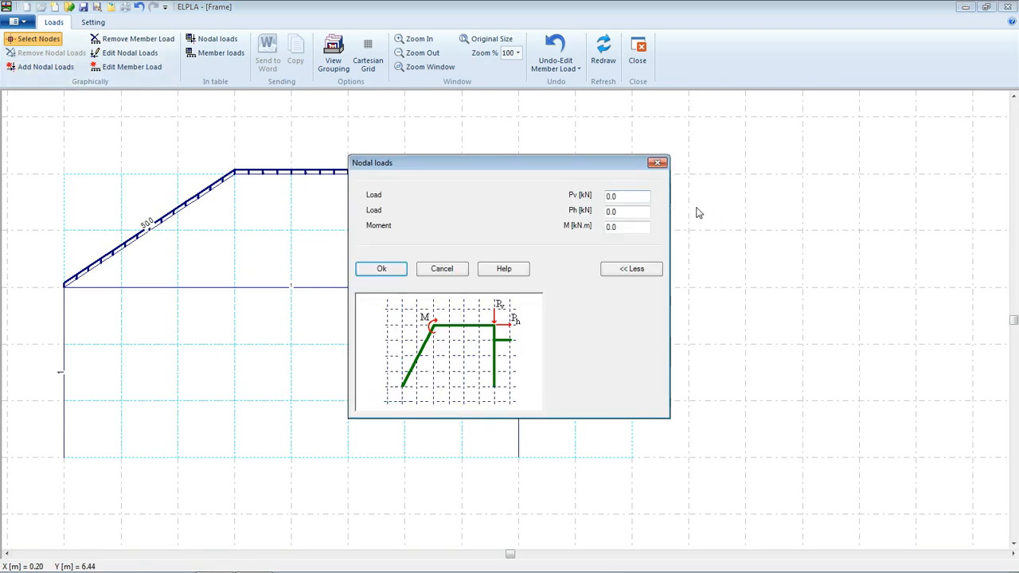
{"action": "double_click", "coordinate": [641, 197]}
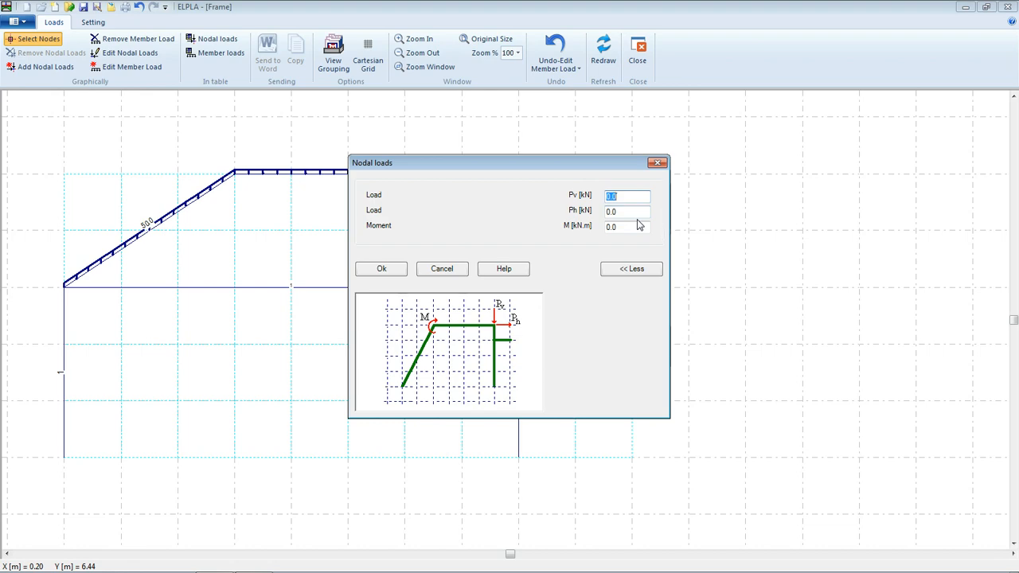
{"action": "type", "text": "100"}
{"action": "left_click", "coordinate": [385, 270]}
Add a nodal load with horizontal component Ph of -80 kN at the right column node at X 8.00 m, Y 2.00 m.
{"action": "left_click", "coordinate": [519, 343]}
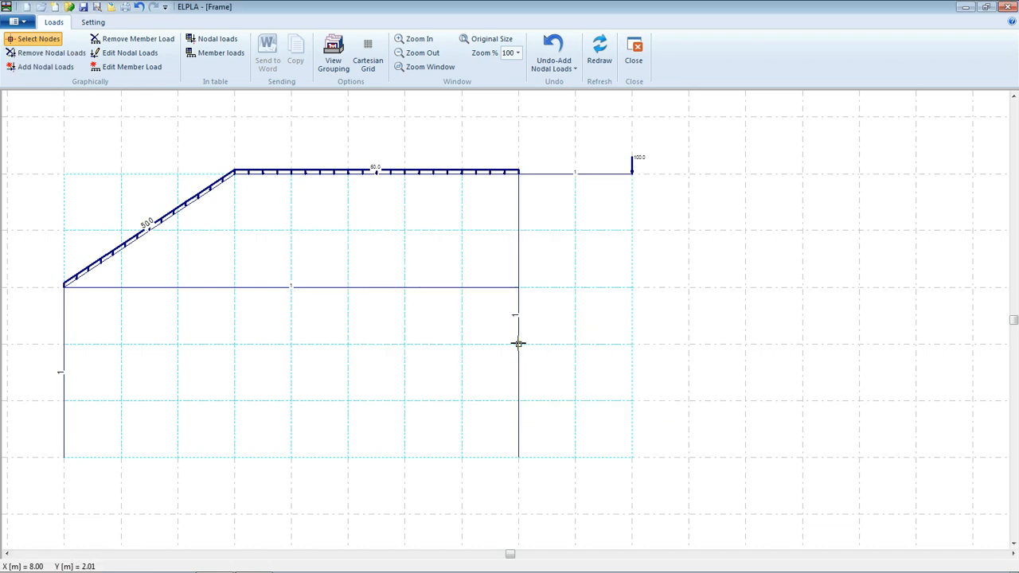
{"action": "left_click", "coordinate": [48, 67]}
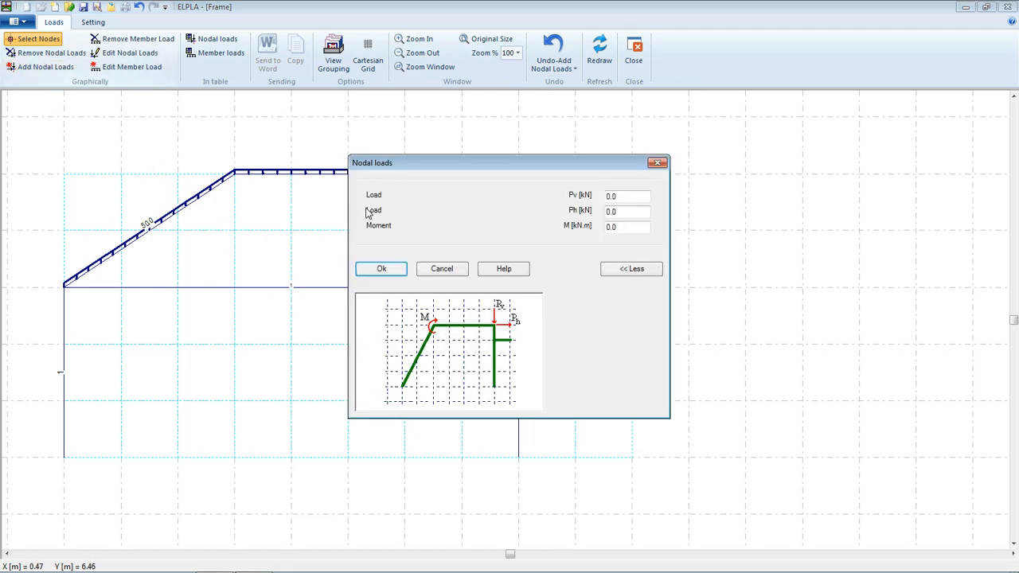
{"action": "double_click", "coordinate": [620, 211]}
{"action": "type", "text": "-"}
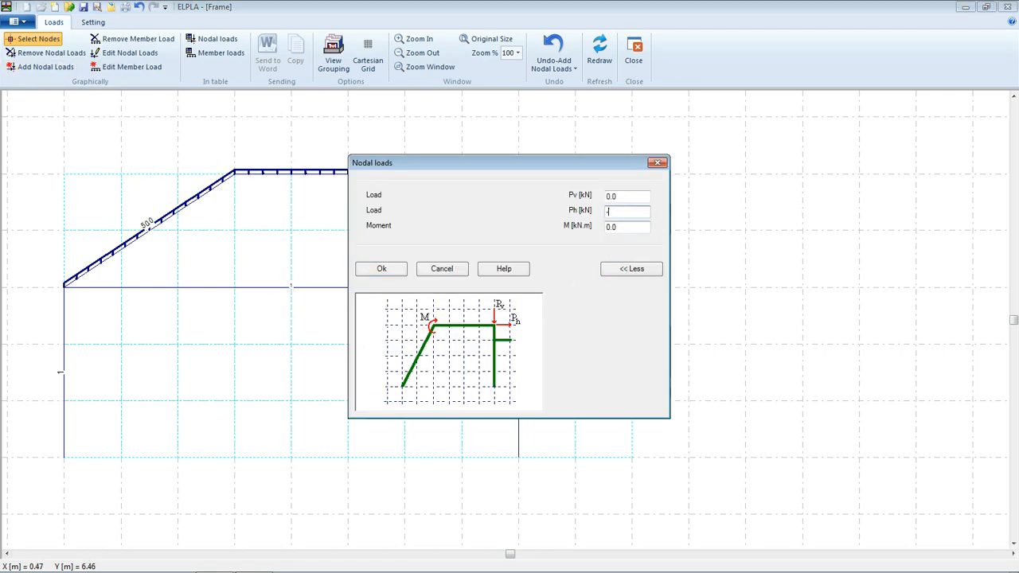
{"action": "type", "text": "80"}
{"action": "left_click", "coordinate": [386, 269]}
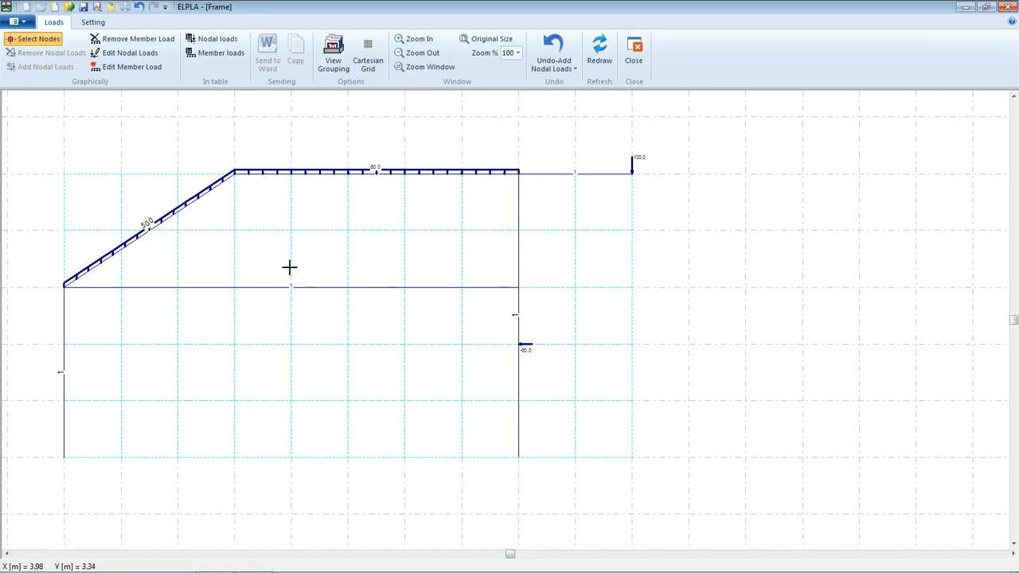
Increase the max. length for loads as arrows in the maximum ordinate settings so the load arrows are drawn larger.
{"action": "left_click", "coordinate": [97, 24]}
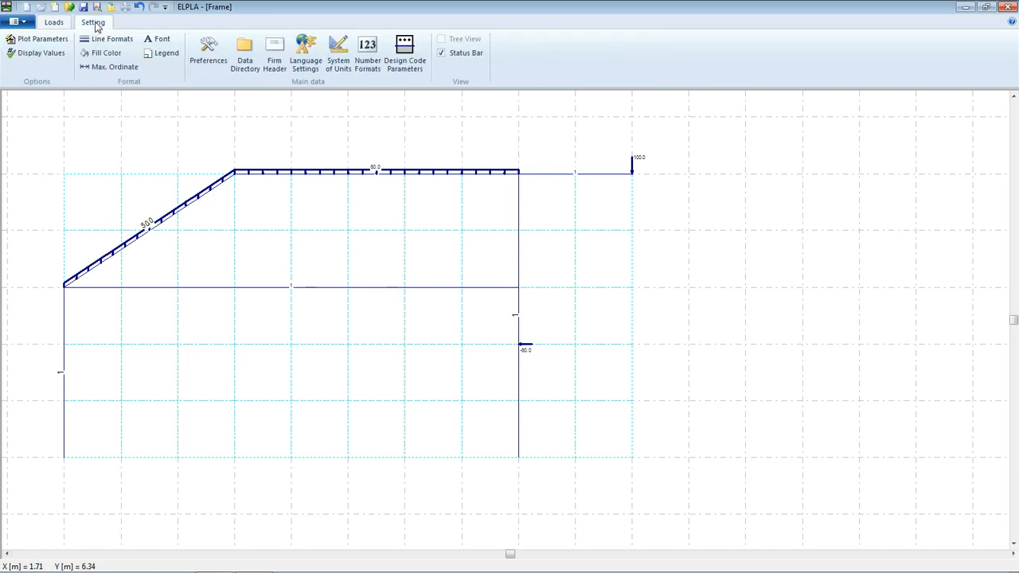
{"action": "left_click", "coordinate": [108, 69]}
{"action": "left_click", "coordinate": [424, 260]}
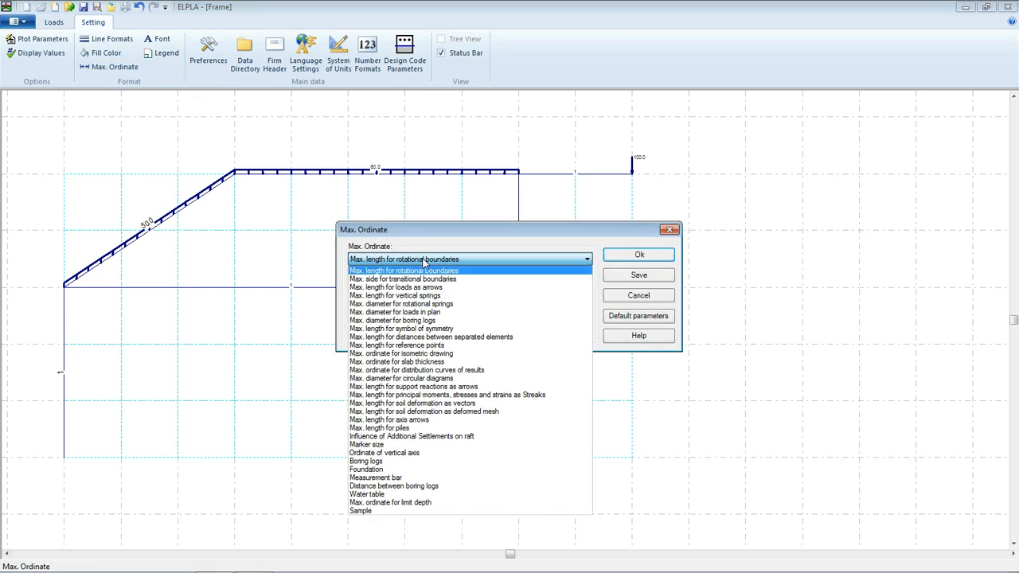
{"action": "left_click", "coordinate": [393, 289]}
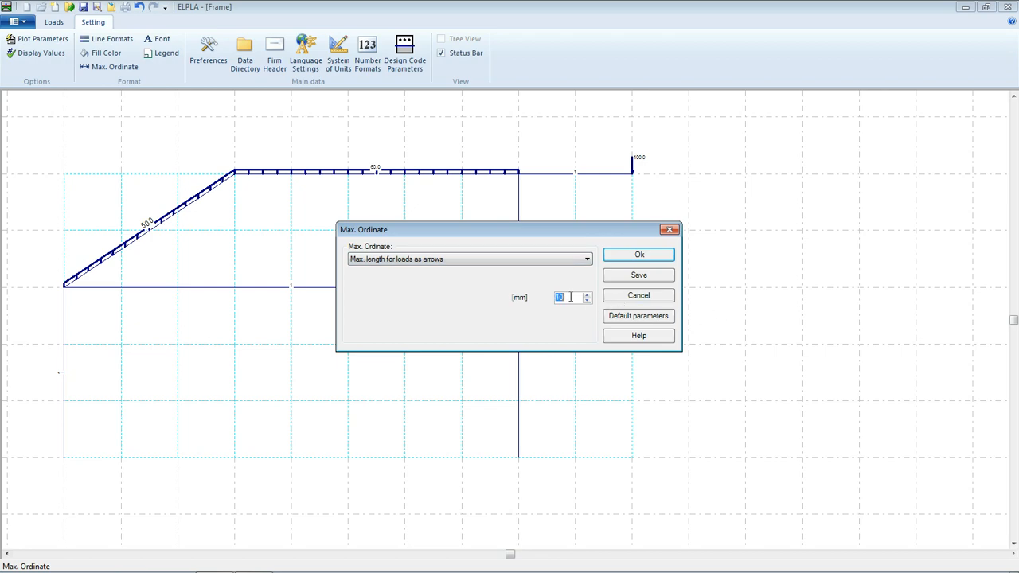
{"action": "left_click", "coordinate": [637, 254]}
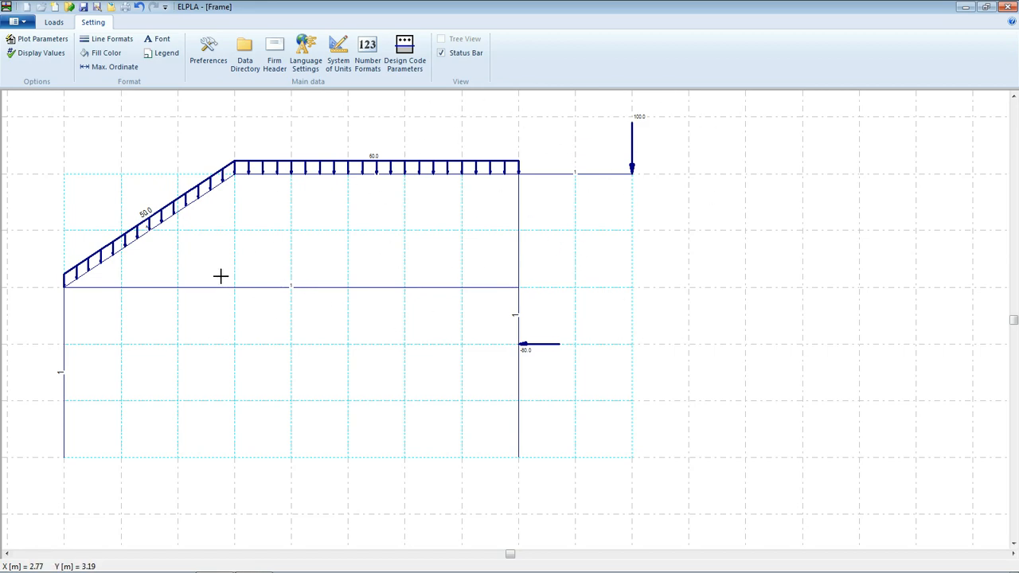
Format the Loads lines in red with a thickness of 0.5 mm and close the loads data.
{"action": "left_click", "coordinate": [102, 41]}
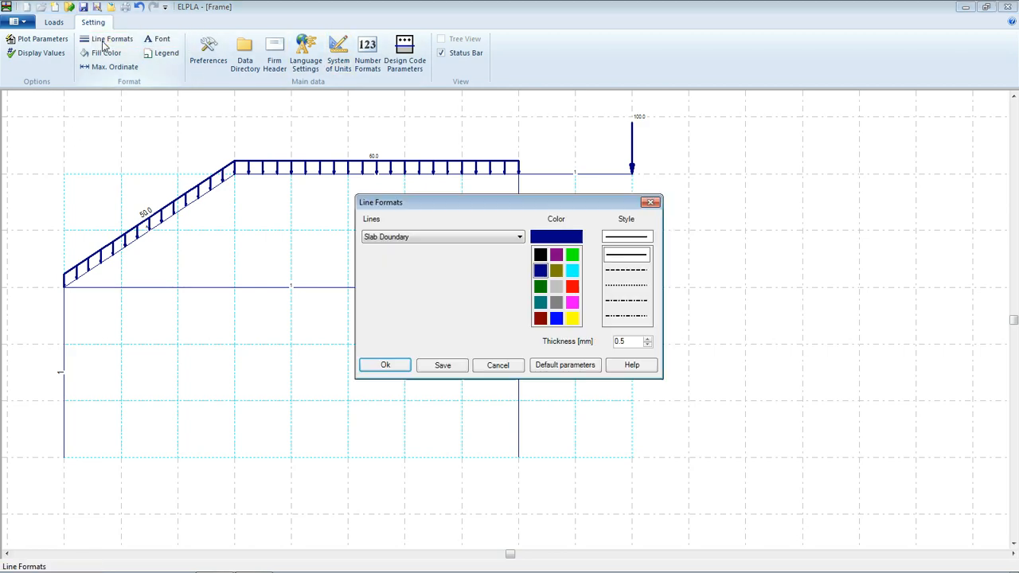
{"action": "left_click", "coordinate": [424, 238]}
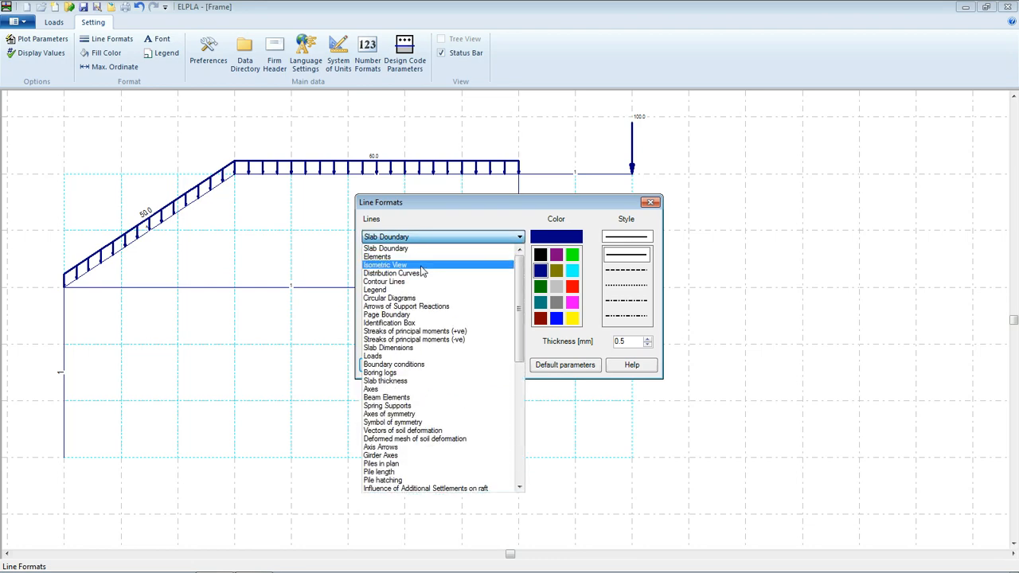
{"action": "left_click", "coordinate": [390, 356]}
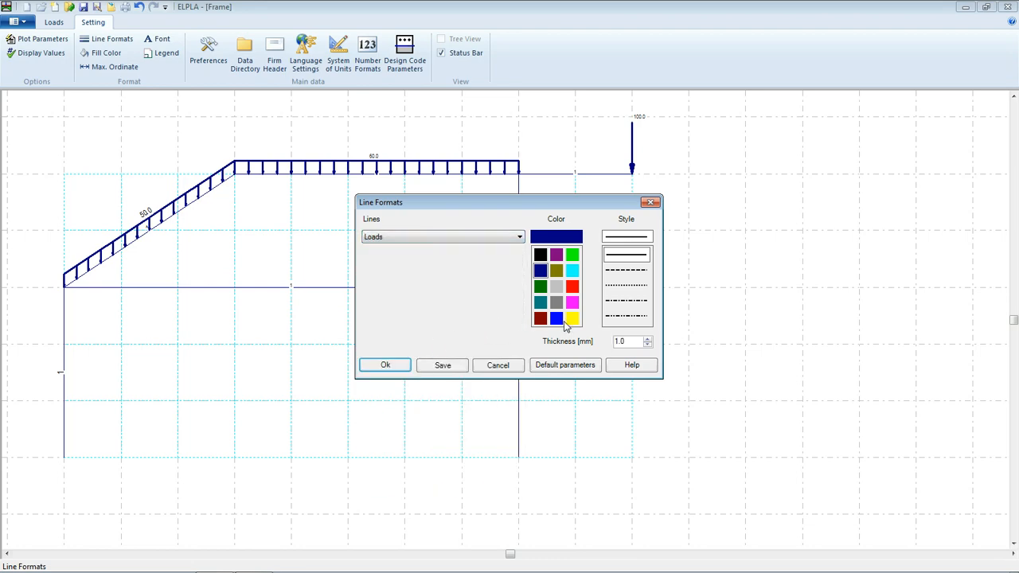
{"action": "left_click", "coordinate": [572, 287]}
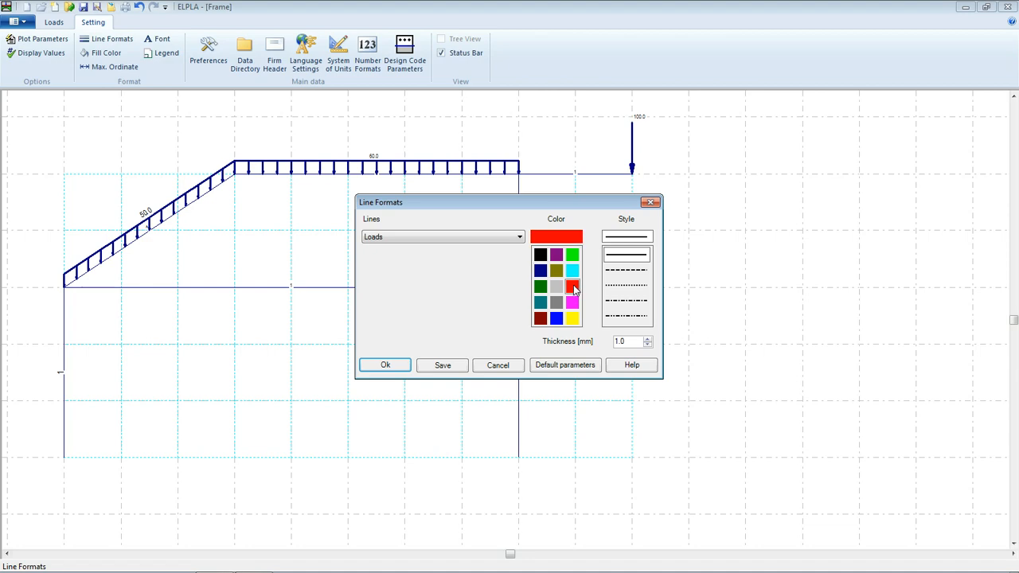
{"action": "double_click", "coordinate": [636, 340]}
{"action": "type", "text": "0.5"}
{"action": "left_click", "coordinate": [386, 365]}
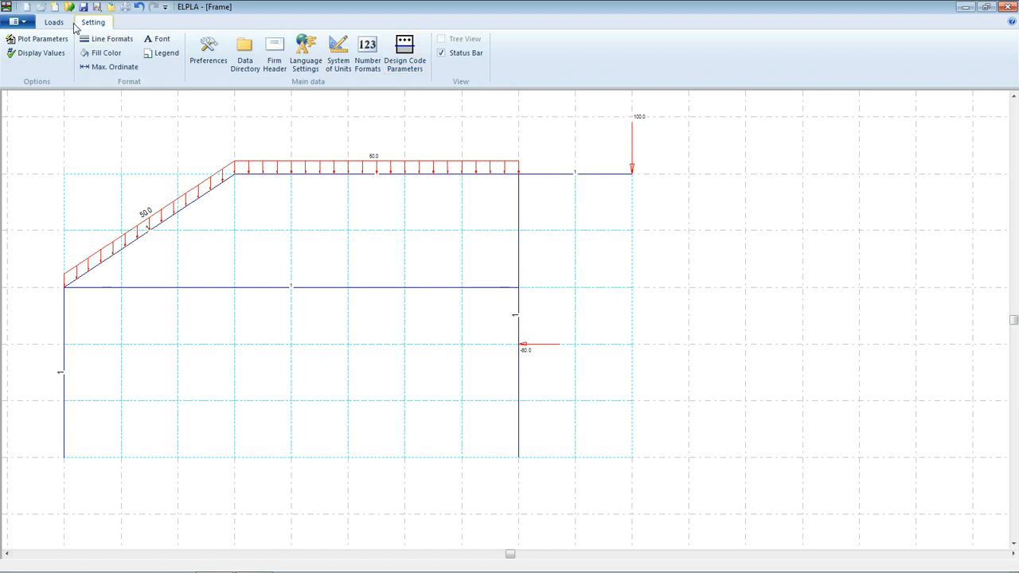
{"action": "left_click", "coordinate": [53, 22]}
{"action": "left_click", "coordinate": [623, 52]}
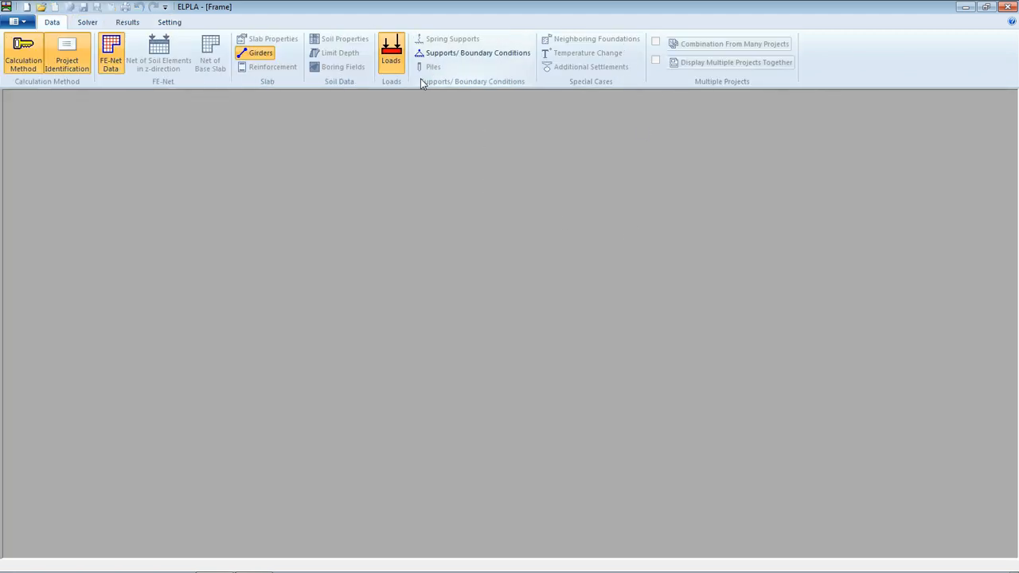
In the supports/boundary conditions data, fix the left column's base node with displacements u and w and rotation Theta all set to 0.
{"action": "left_click", "coordinate": [436, 55]}
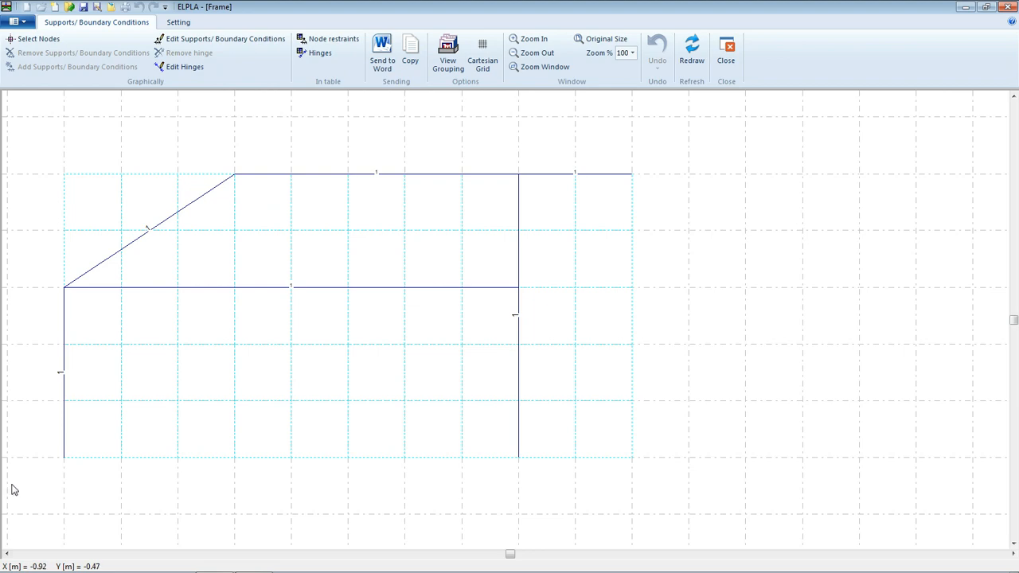
{"action": "left_click", "coordinate": [30, 43]}
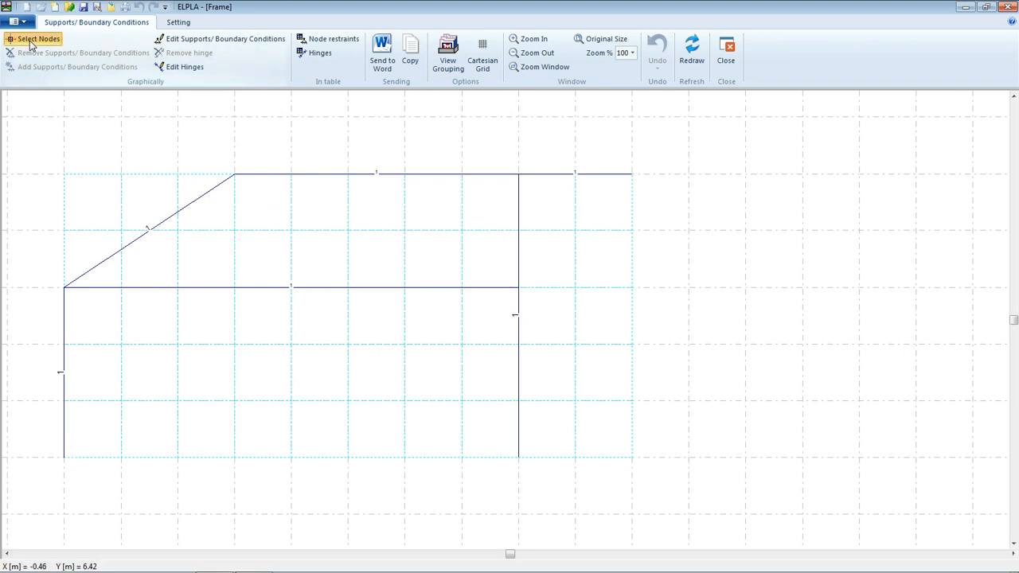
{"action": "left_click", "coordinate": [64, 458]}
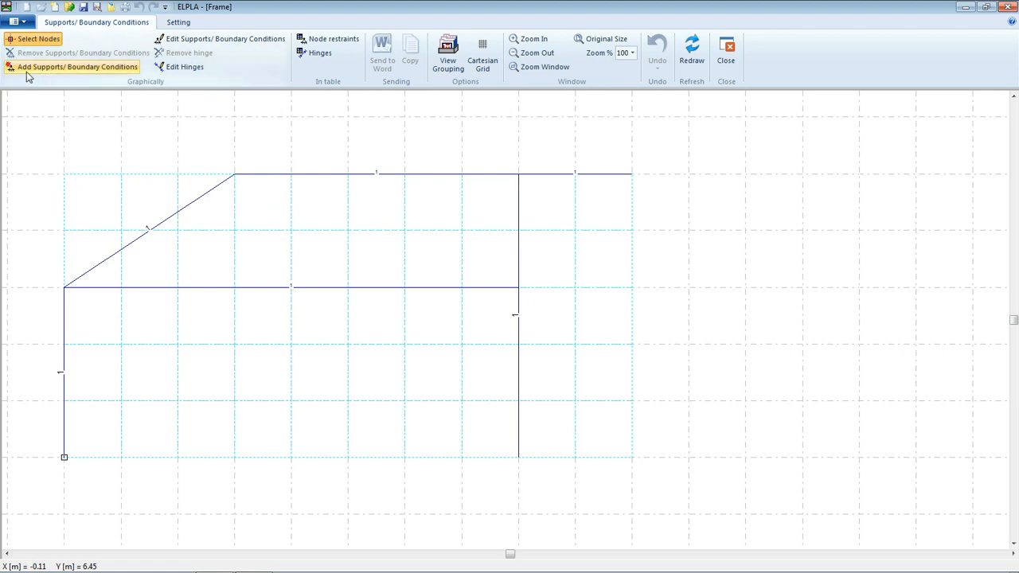
{"action": "left_click", "coordinate": [50, 69]}
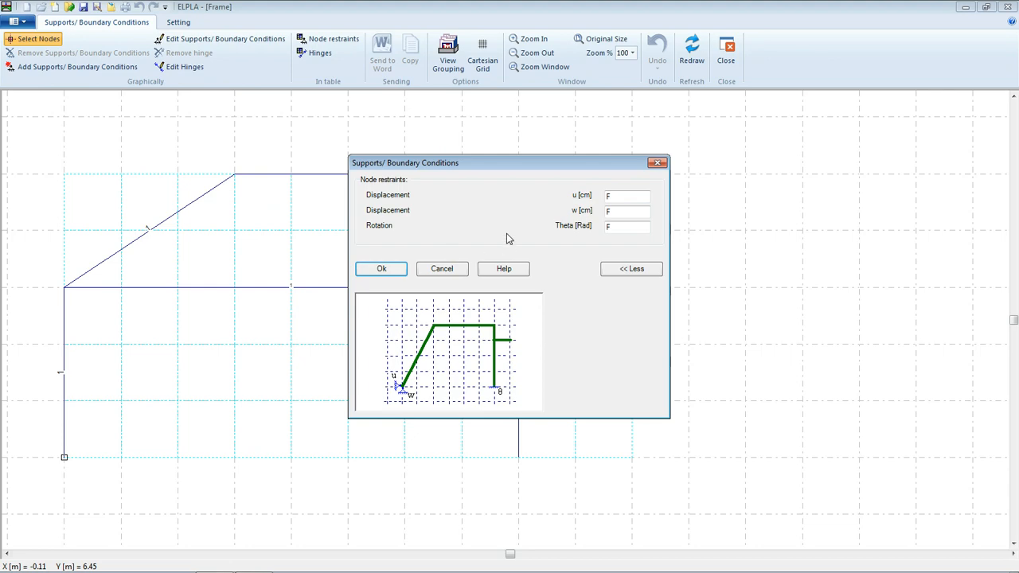
{"action": "double_click", "coordinate": [611, 196]}
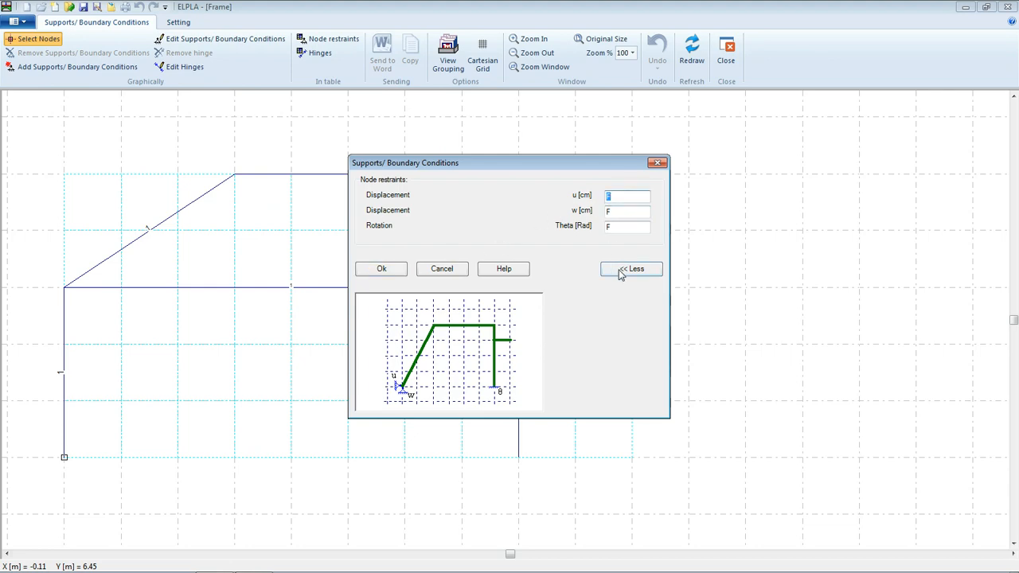
{"action": "type", "text": "0"}
{"action": "double_click", "coordinate": [616, 211]}
{"action": "double_click", "coordinate": [617, 227]}
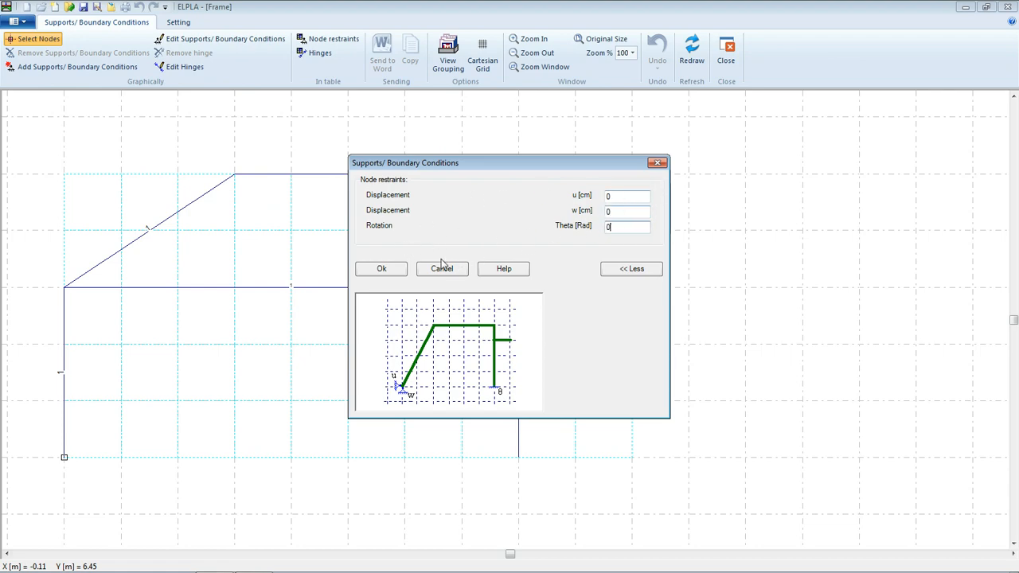
{"action": "left_click", "coordinate": [381, 268]}
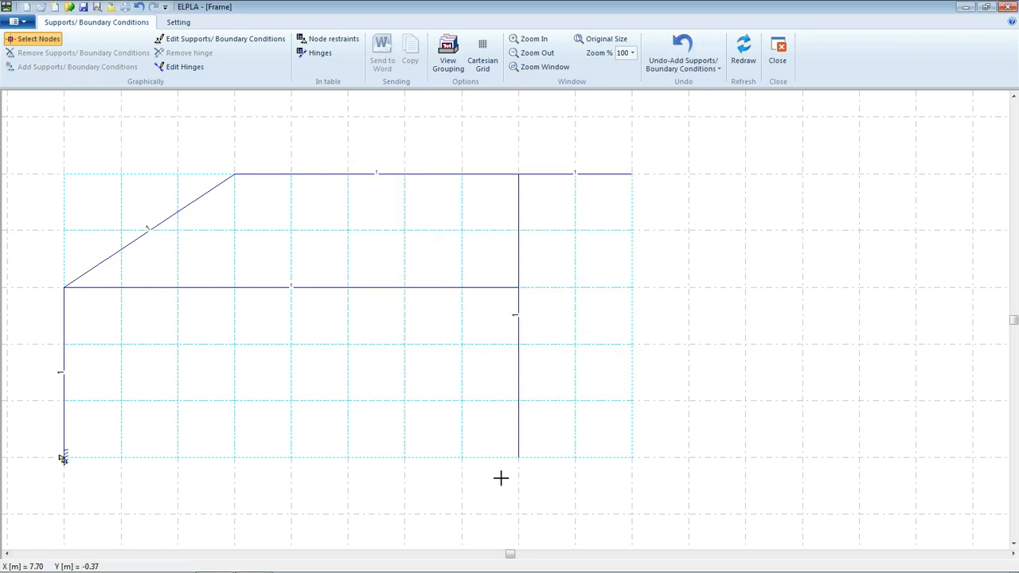
Add a pinned support at the right column's base node with displacements u and w set to 0, leaving rotation free.
{"action": "left_click", "coordinate": [518, 457]}
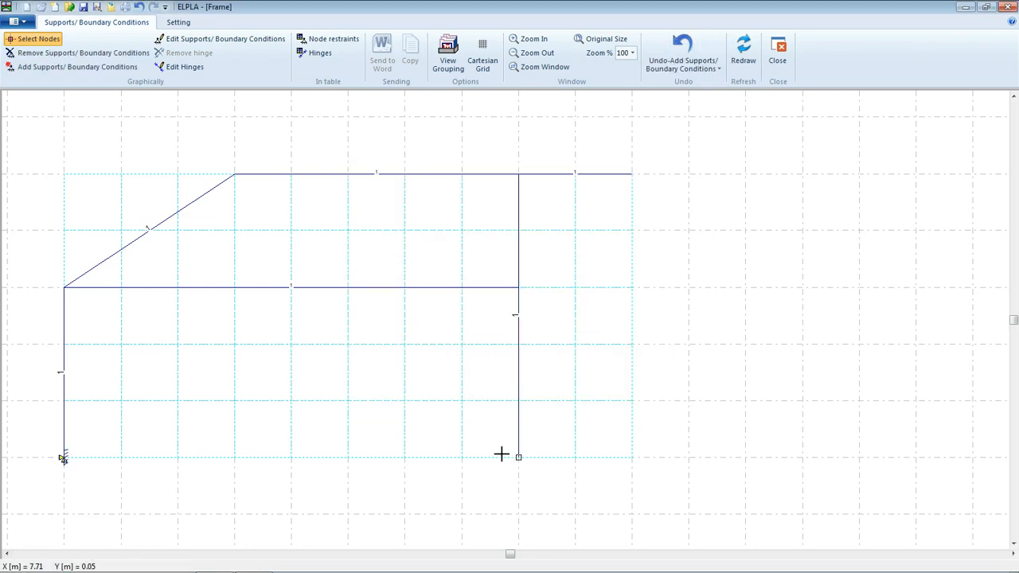
{"action": "left_click", "coordinate": [73, 66]}
{"action": "double_click", "coordinate": [624, 195]}
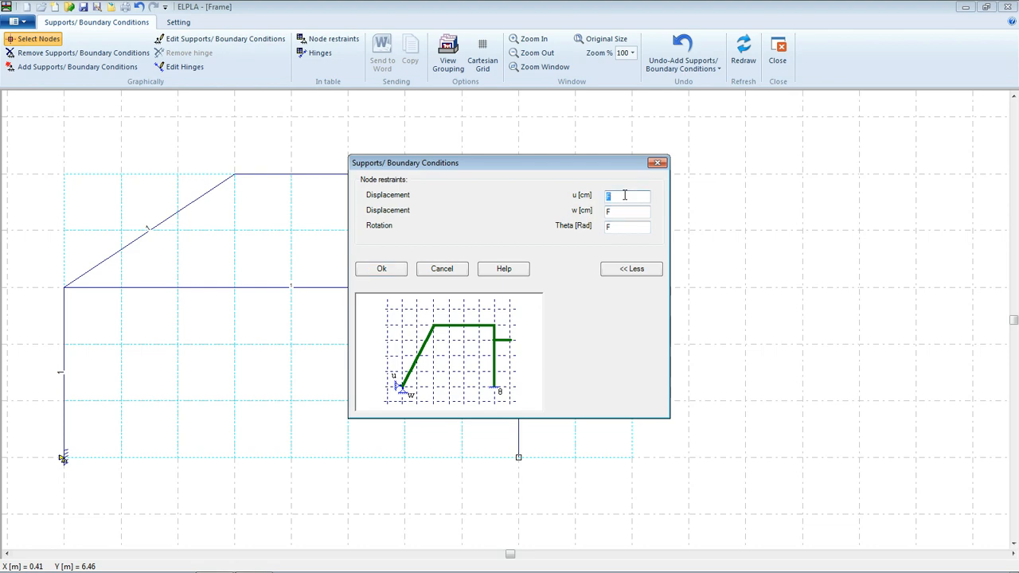
{"action": "type", "text": "0"}
{"action": "double_click", "coordinate": [624, 211]}
{"action": "type", "text": "0"}
{"action": "left_click", "coordinate": [382, 269]}
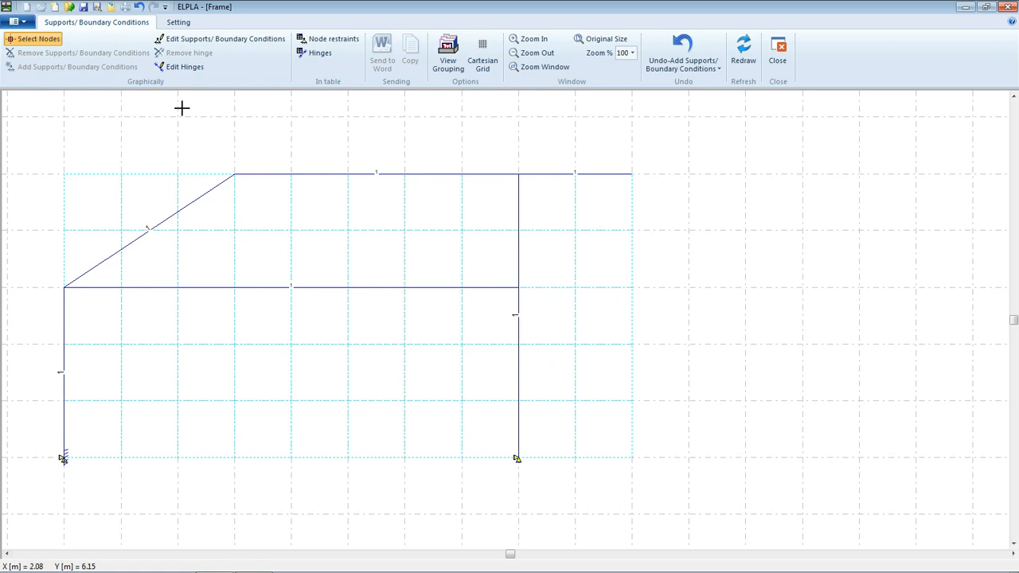
Assign the I and J Hinge type to the lower horizontal girder between the two columns.
{"action": "left_click", "coordinate": [178, 67]}
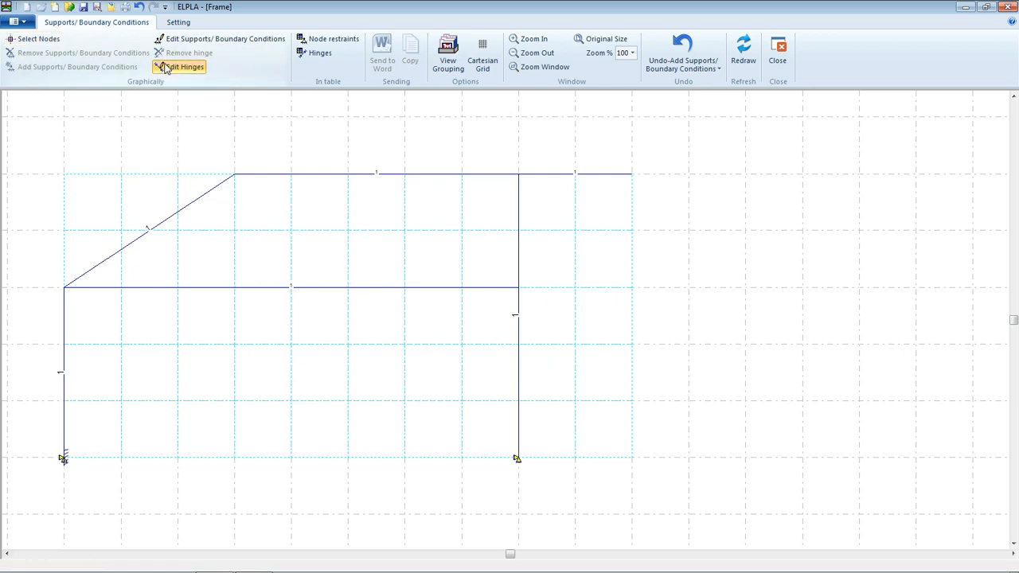
{"action": "left_click", "coordinate": [287, 288]}
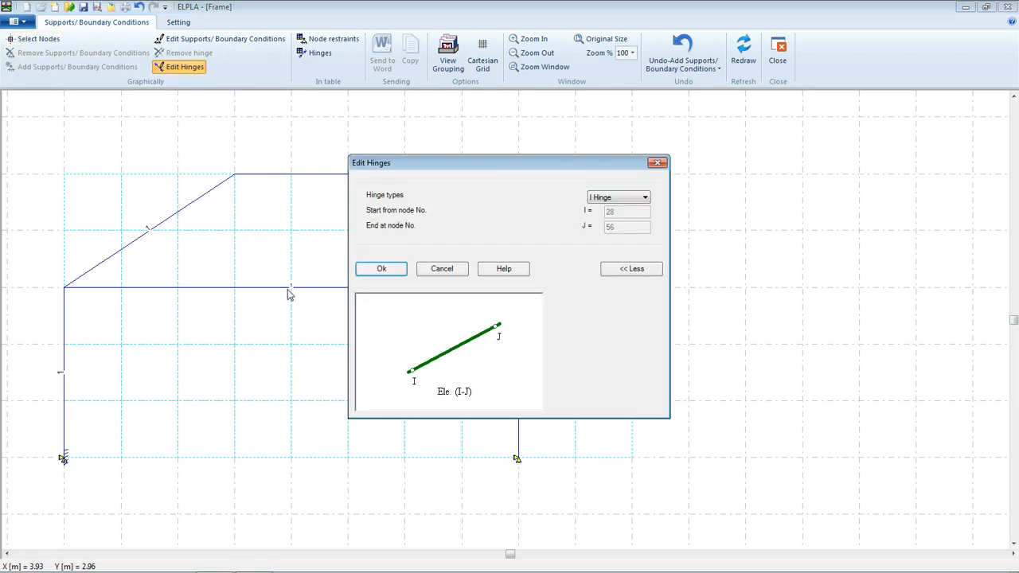
{"action": "left_click", "coordinate": [643, 198]}
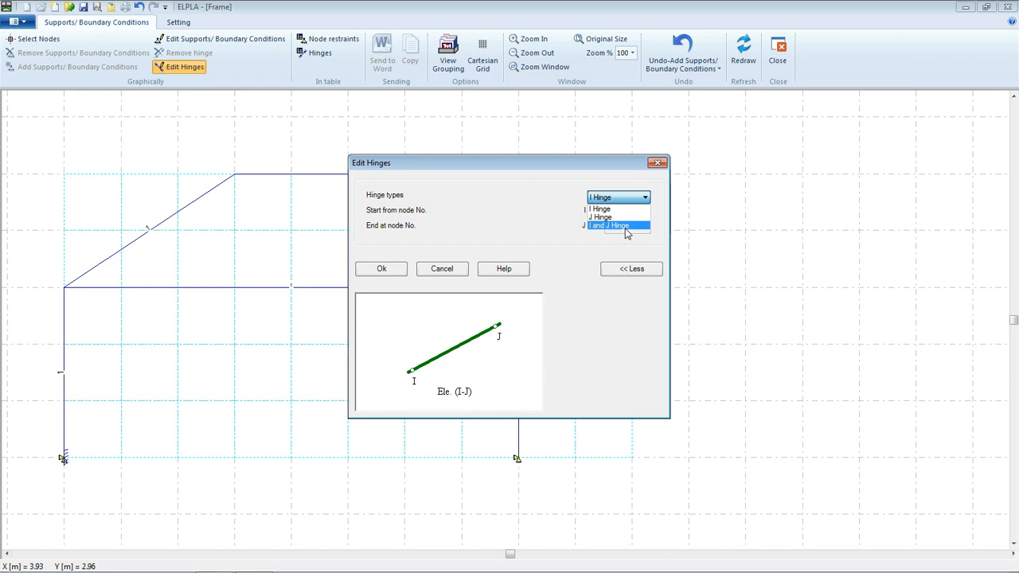
{"action": "left_click", "coordinate": [629, 228]}
{"action": "left_click", "coordinate": [399, 270]}
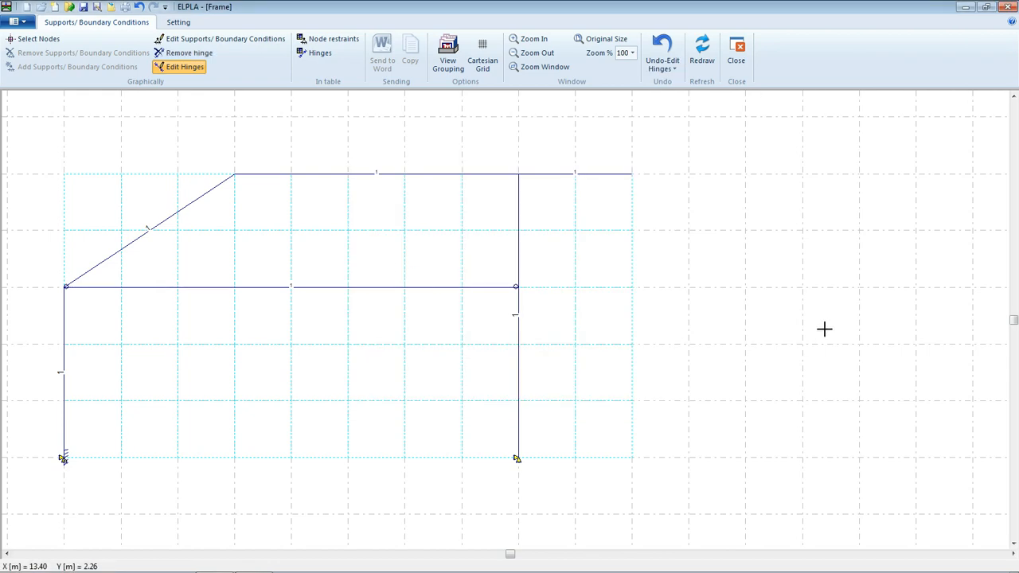
Save and close the supports/boundary conditions data, and run the computation of all for the frame.
{"action": "left_click", "coordinate": [85, 8]}
{"action": "left_click", "coordinate": [737, 55]}
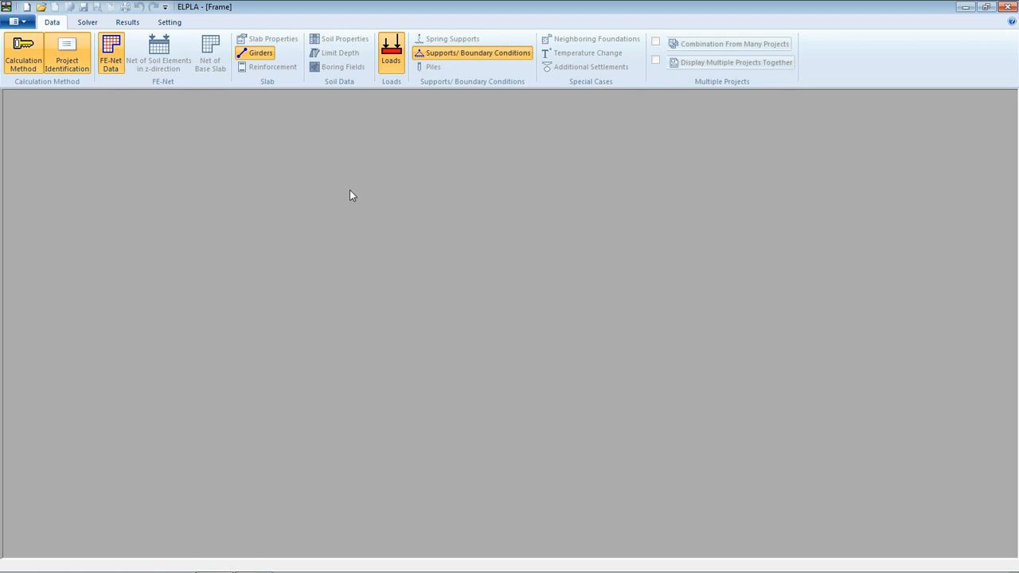
{"action": "left_click", "coordinate": [87, 24]}
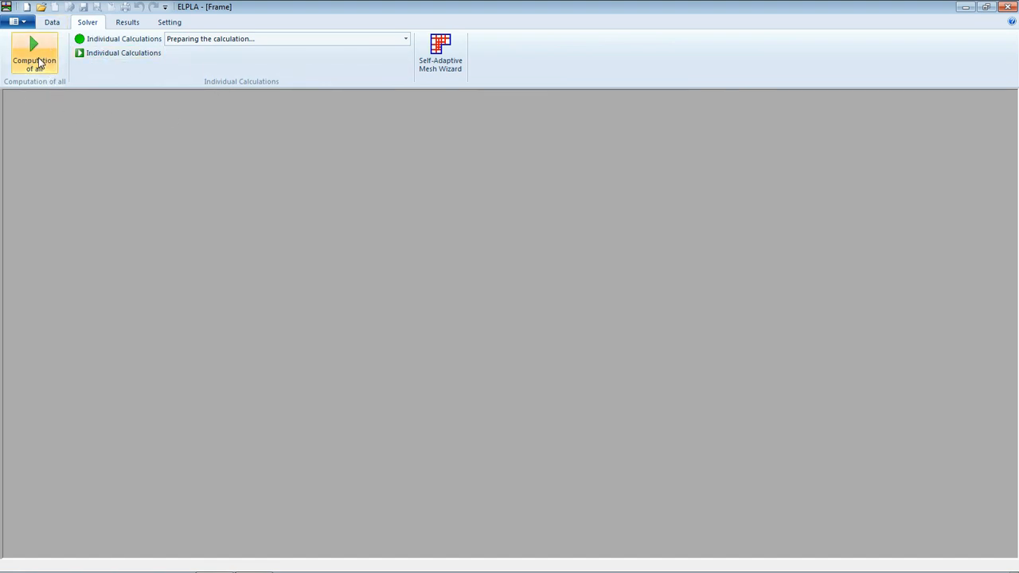
{"action": "left_click", "coordinate": [39, 61]}
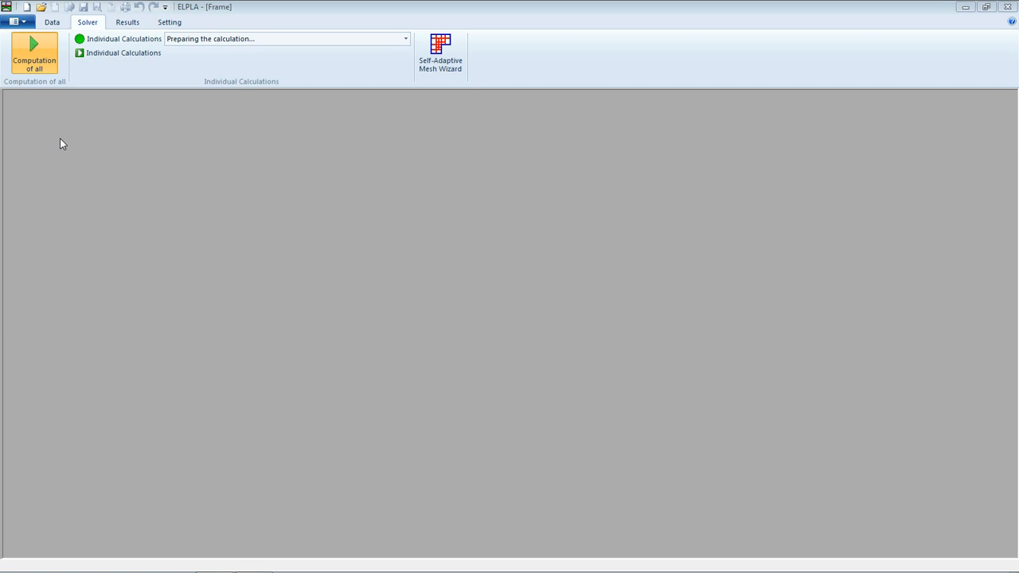
Display the project data in plan as the System of loading drawing.
{"action": "left_click", "coordinate": [121, 24]}
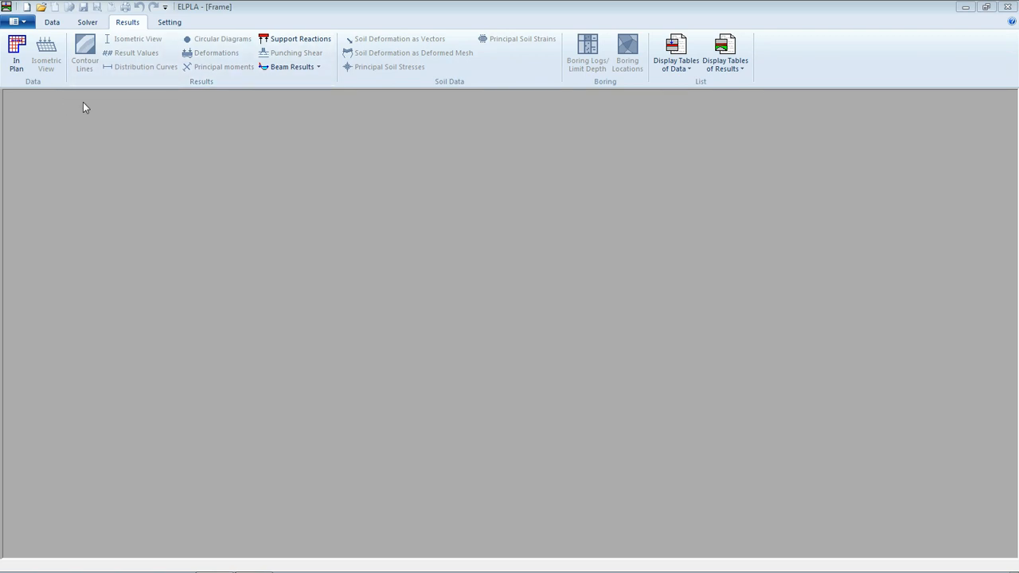
{"action": "left_click", "coordinate": [18, 62]}
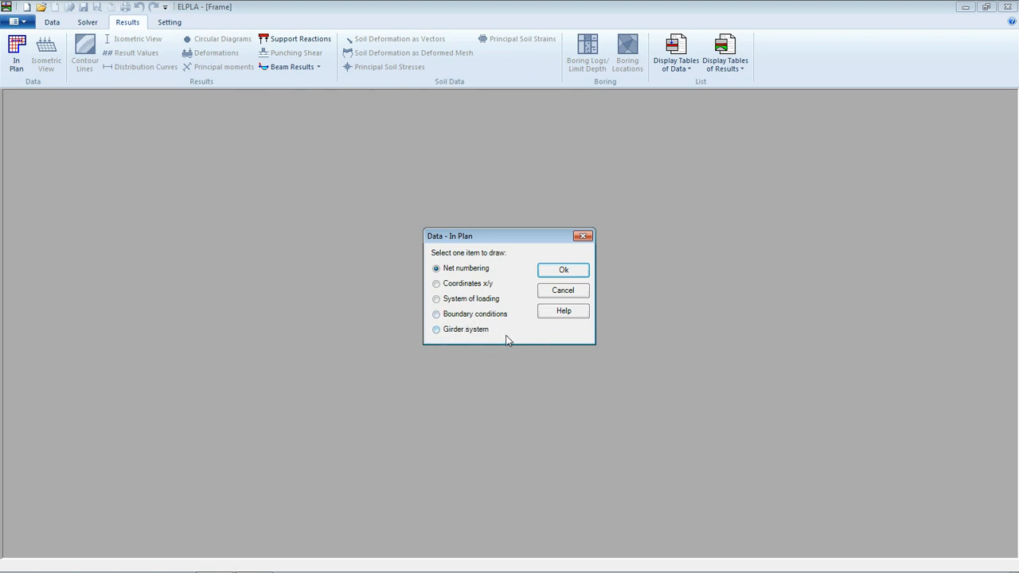
{"action": "left_click", "coordinate": [455, 303]}
{"action": "left_click", "coordinate": [573, 272]}
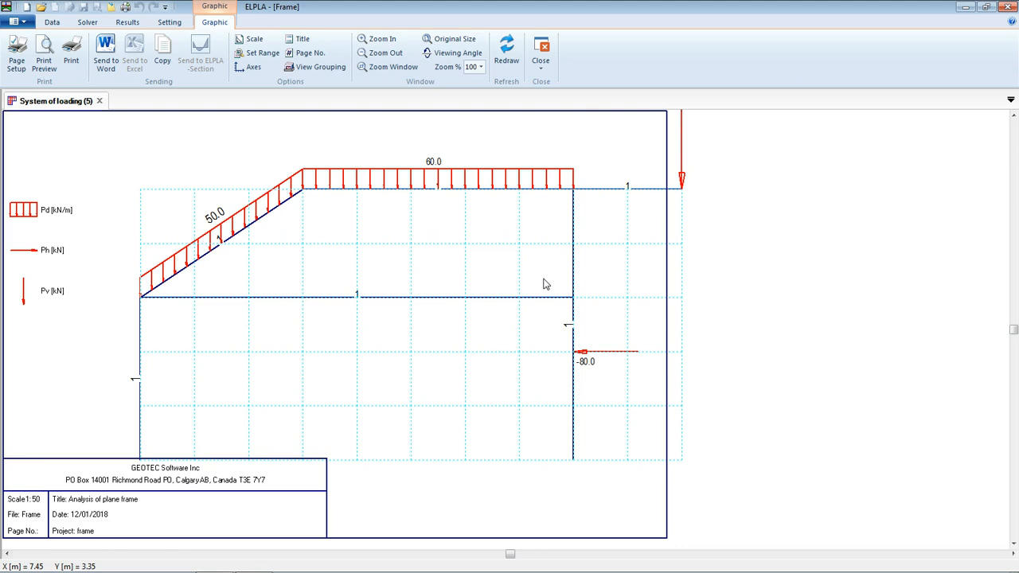
Set the drawing scale of the System of loading drawing to 1:60.
{"action": "left_click", "coordinate": [252, 41]}
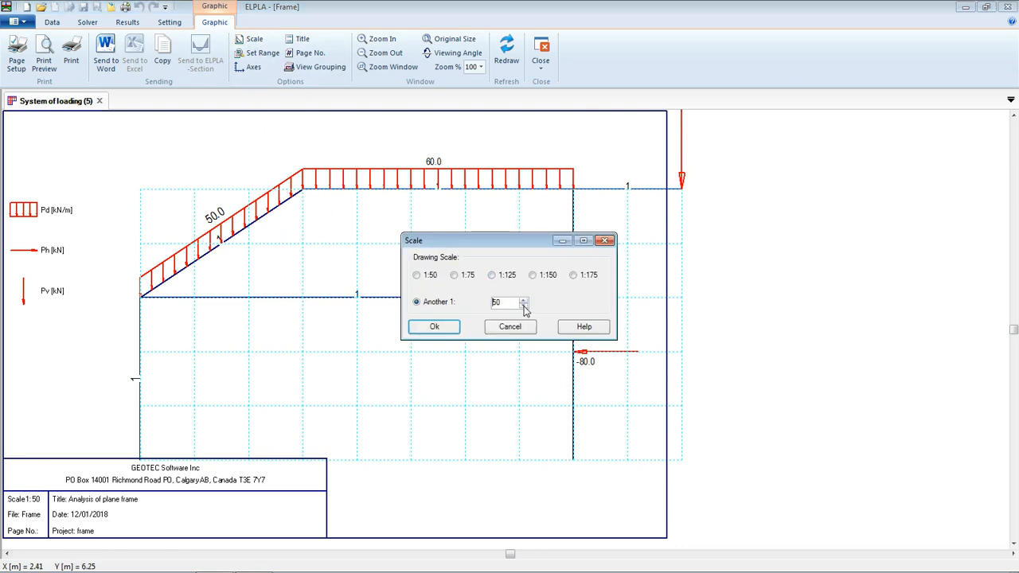
{"action": "left_click", "coordinate": [453, 326]}
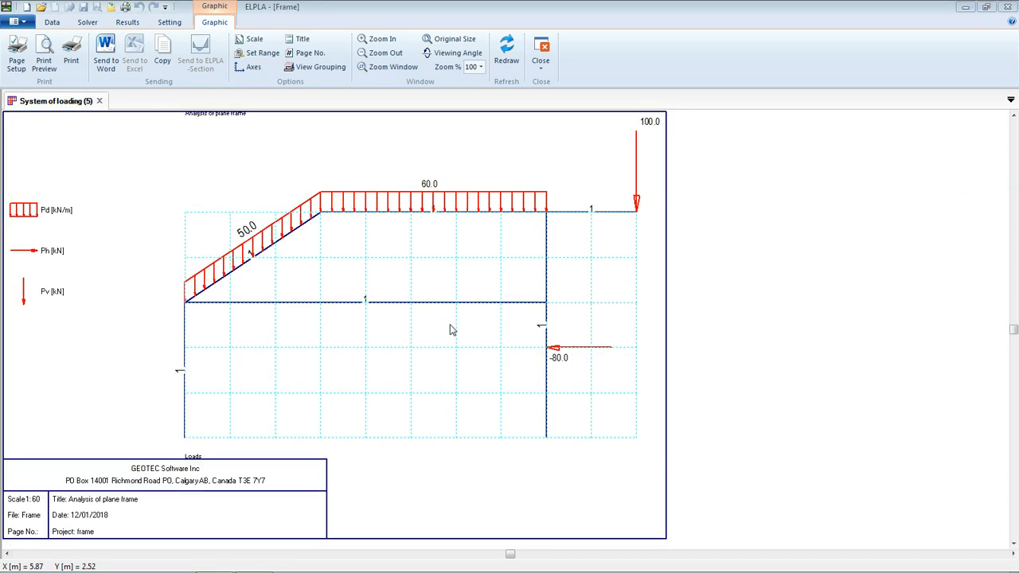
{"action": "left_click", "coordinate": [251, 39]}
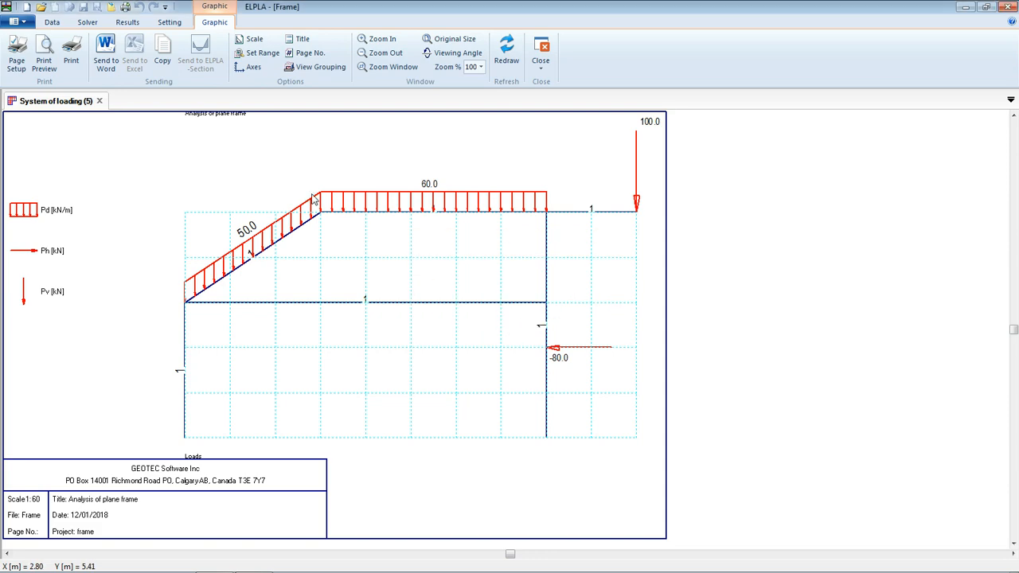
{"action": "left_click", "coordinate": [511, 327]}
Set the maximum ordinate for the length of loads drawn as arrows to 20 mm.
{"action": "left_click", "coordinate": [169, 23]}
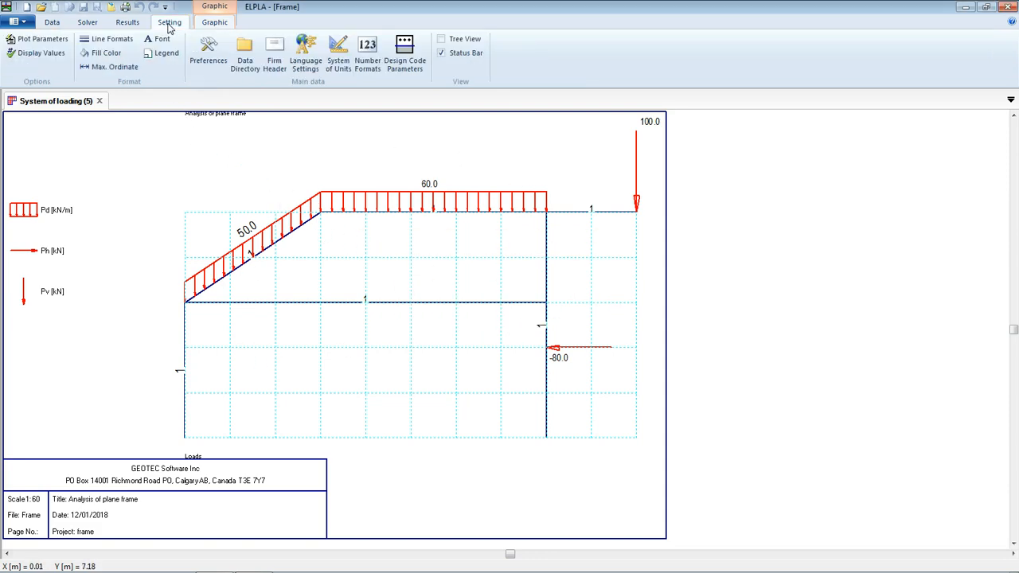
{"action": "left_click", "coordinate": [109, 67]}
{"action": "left_click", "coordinate": [422, 261]}
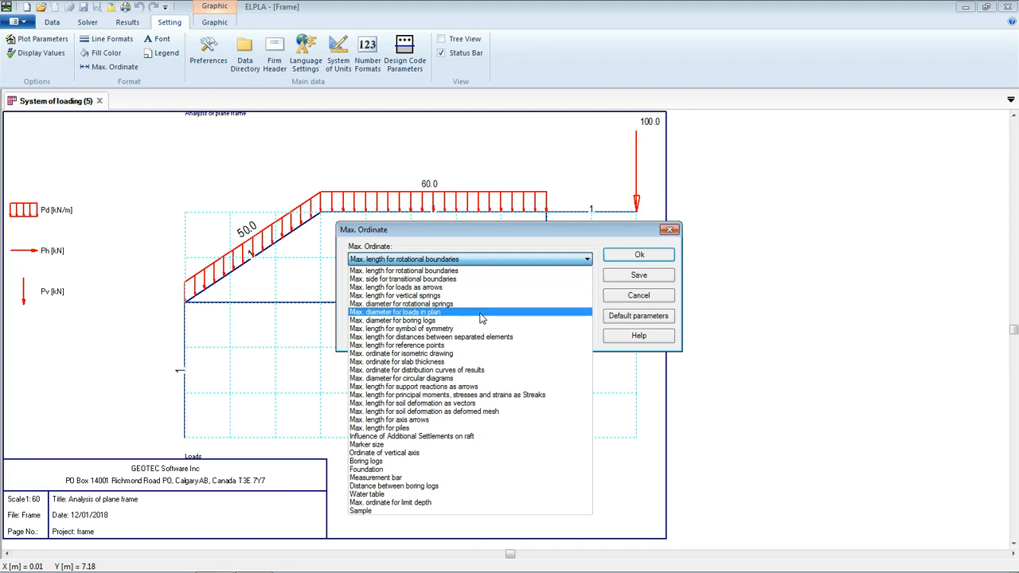
{"action": "left_click", "coordinate": [481, 313]}
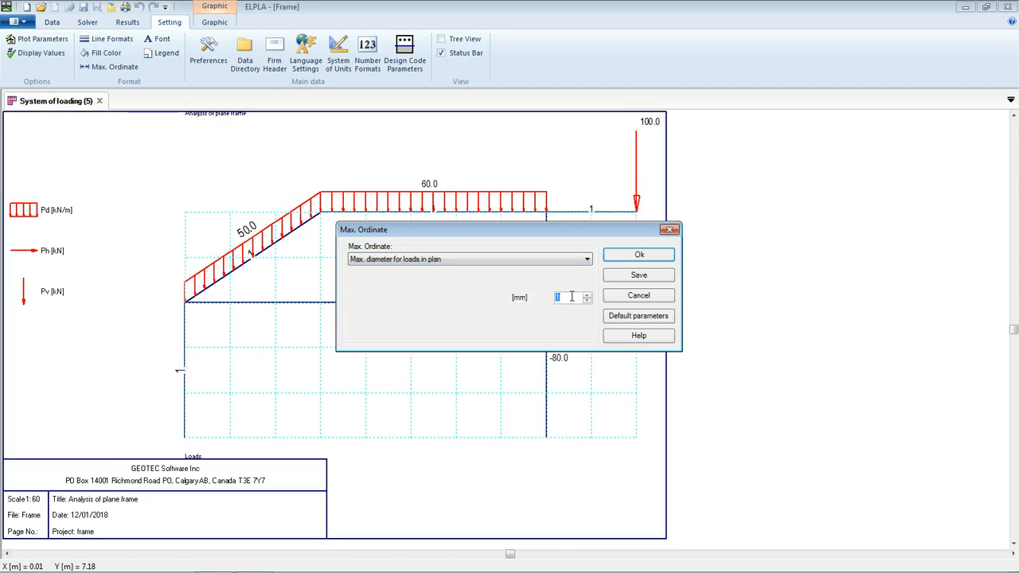
{"action": "left_click", "coordinate": [504, 261]}
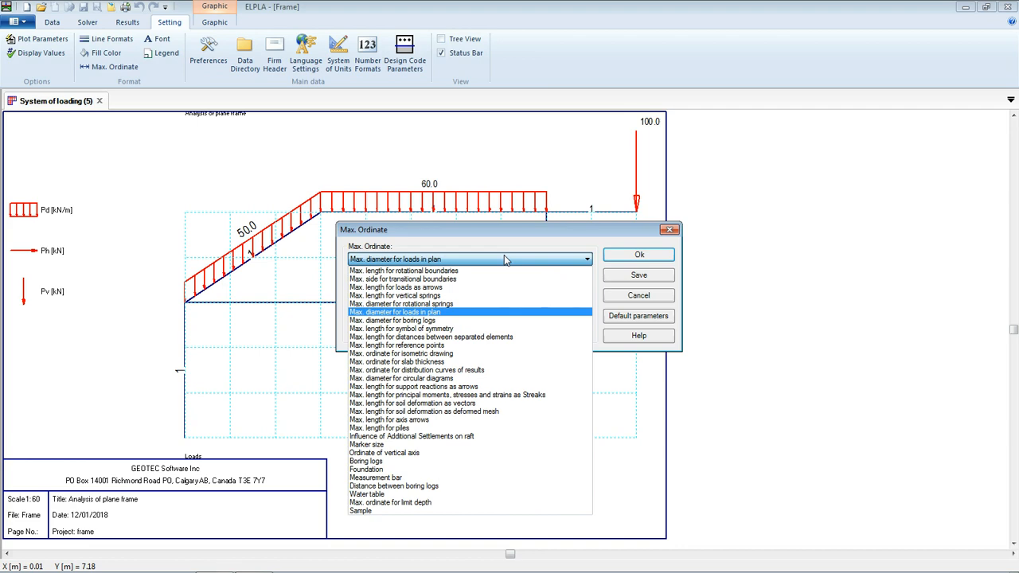
{"action": "left_click", "coordinate": [460, 289]}
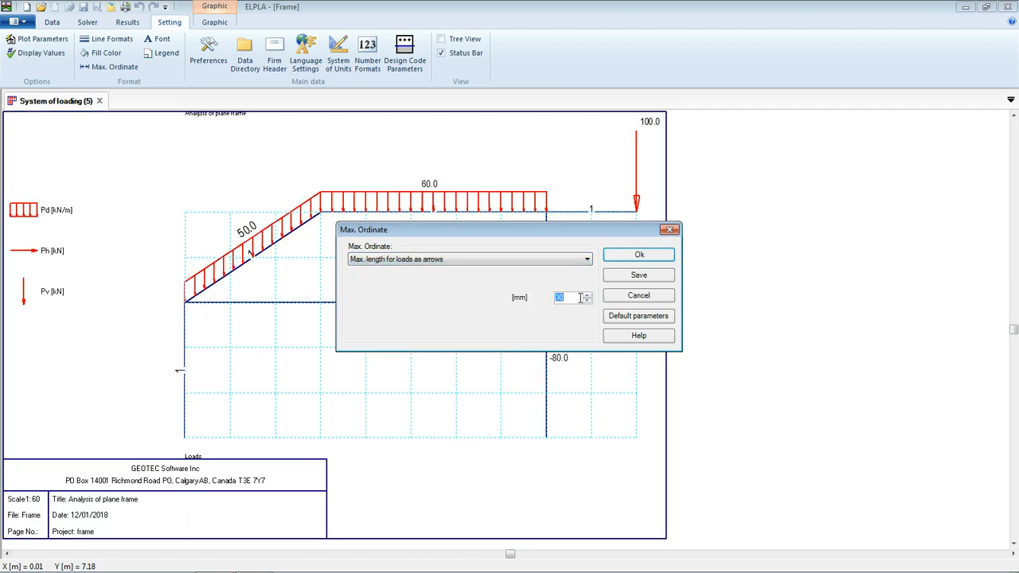
{"action": "type", "text": "20"}
{"action": "left_click", "coordinate": [638, 256]}
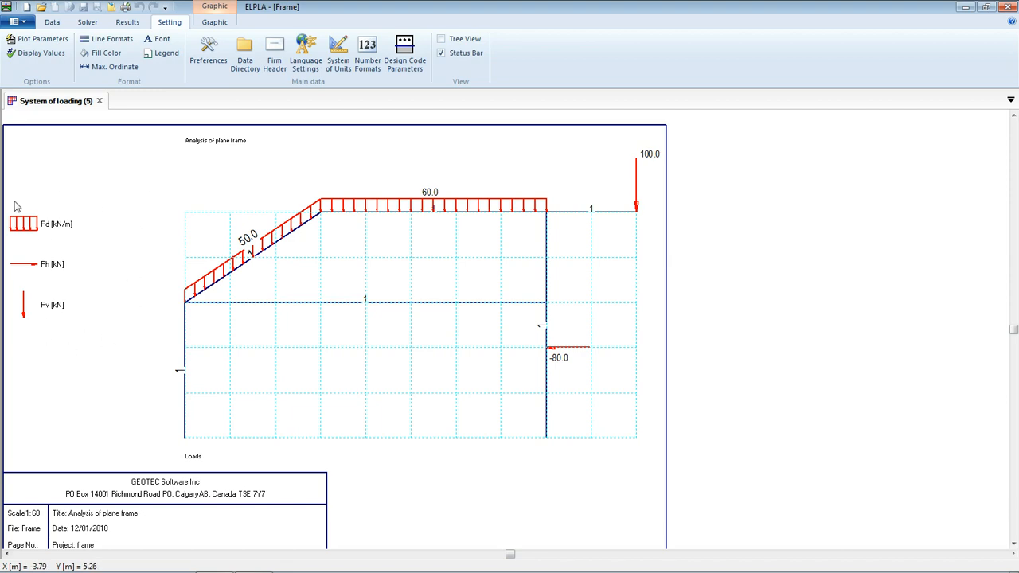
Turn off the Loads legend and hide the Girder system values in the System of loading drawing.
{"action": "left_click", "coordinate": [164, 57]}
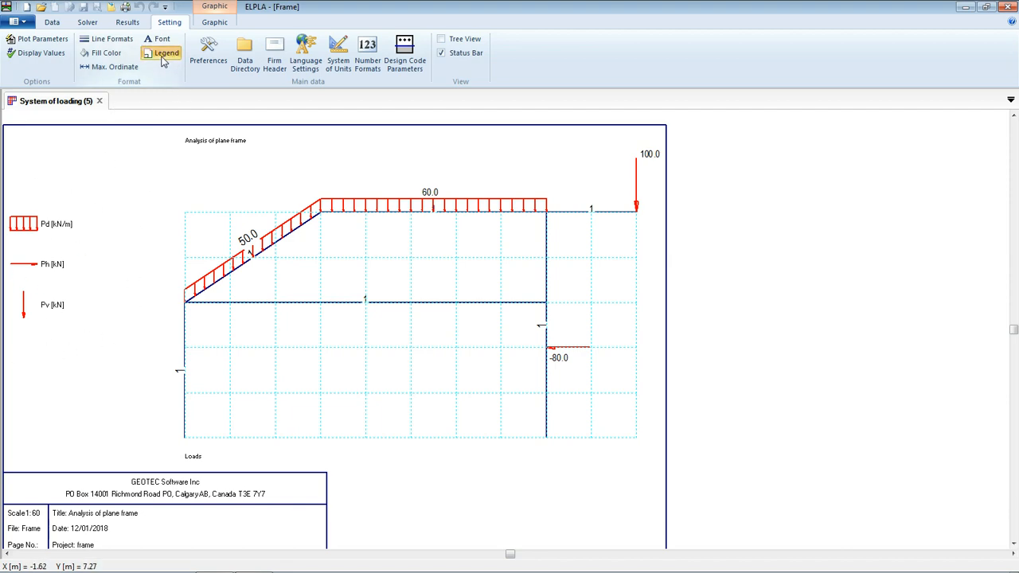
{"action": "left_click", "coordinate": [581, 333]}
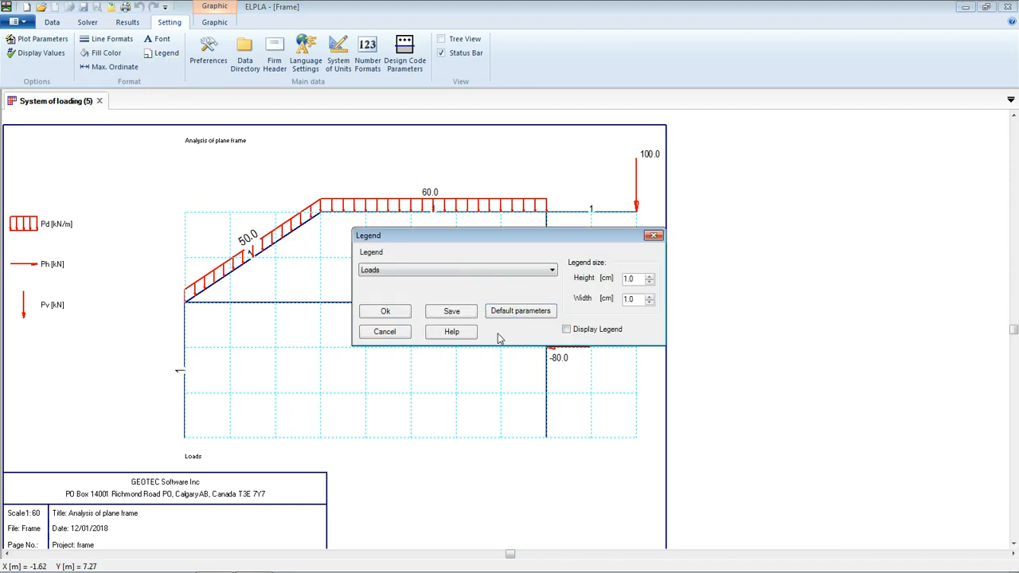
{"action": "left_click", "coordinate": [448, 315]}
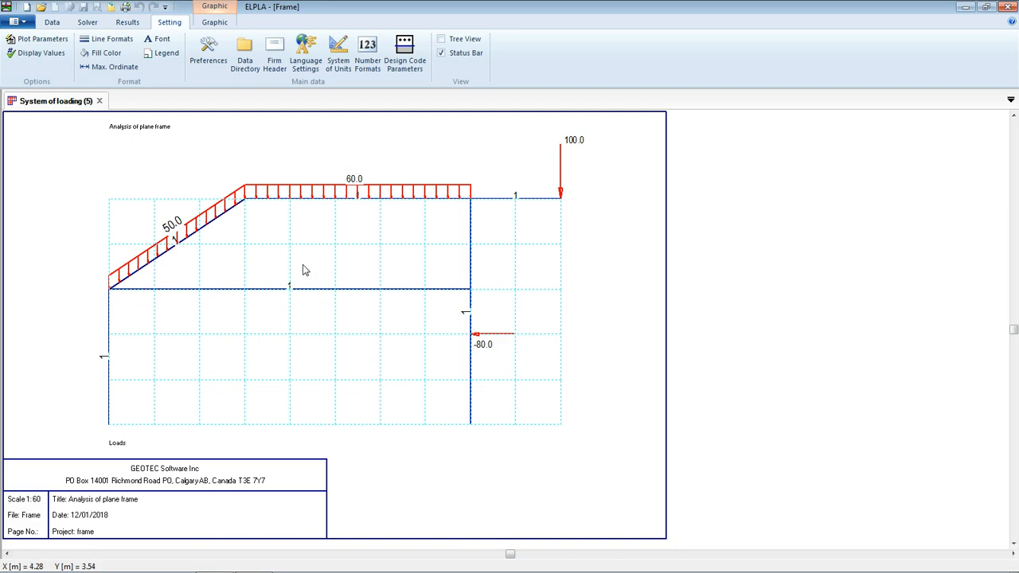
{"action": "left_click", "coordinate": [31, 55]}
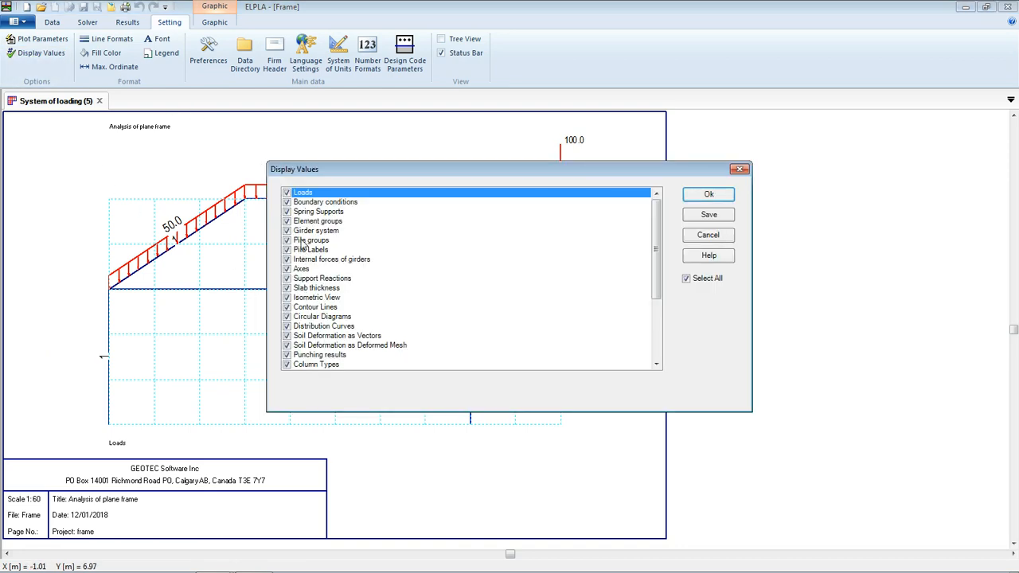
{"action": "left_click", "coordinate": [290, 230]}
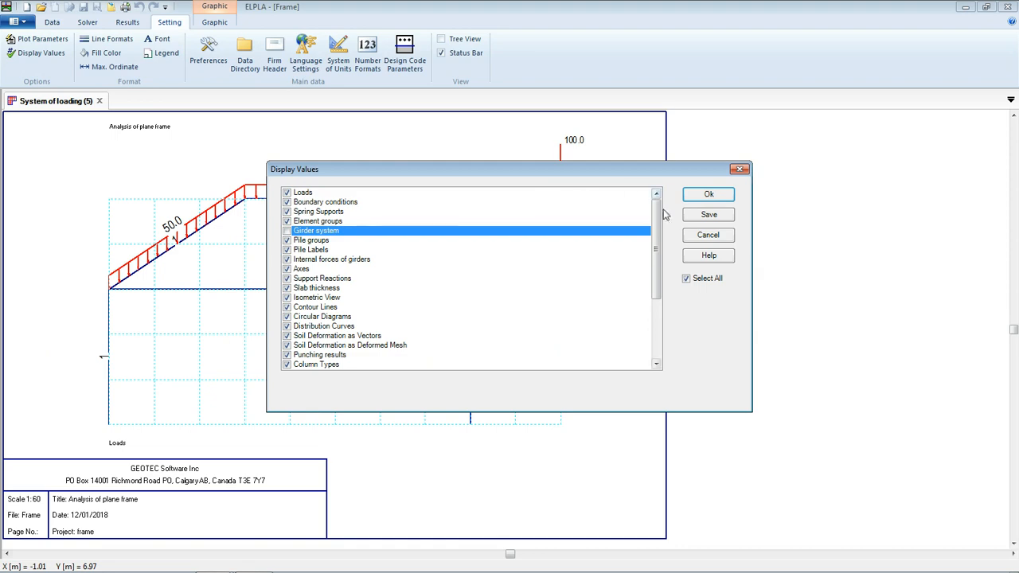
{"action": "left_click", "coordinate": [700, 195]}
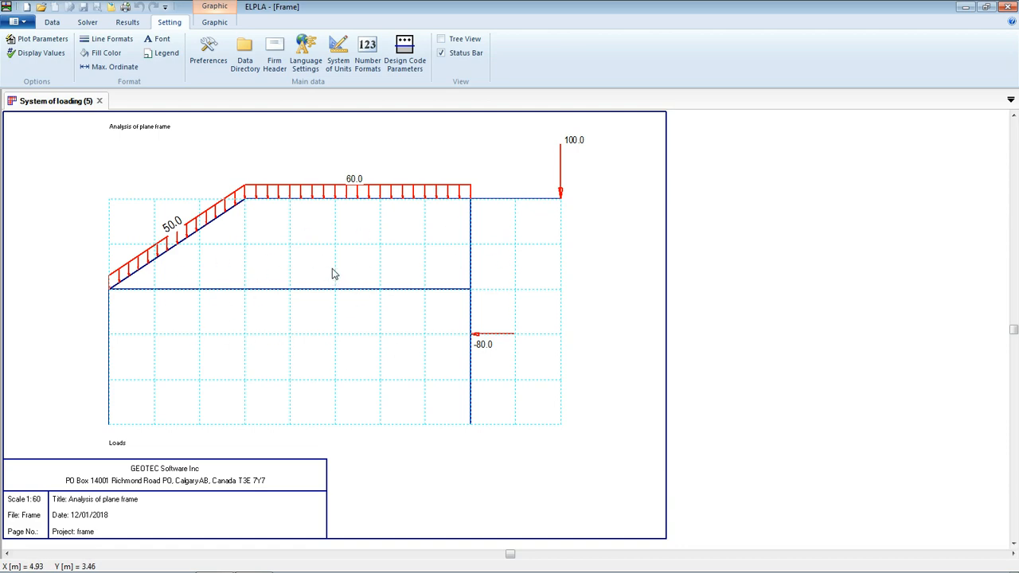
Add the Supports/Boundary Conditions to the items grouped in the System of loading drawing.
{"action": "left_click", "coordinate": [212, 24]}
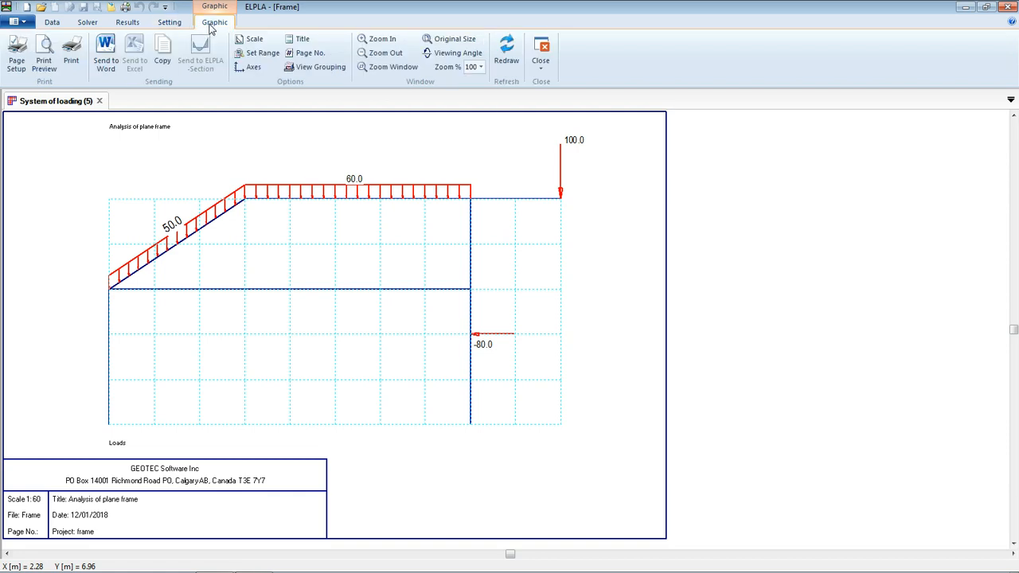
{"action": "left_click", "coordinate": [312, 68]}
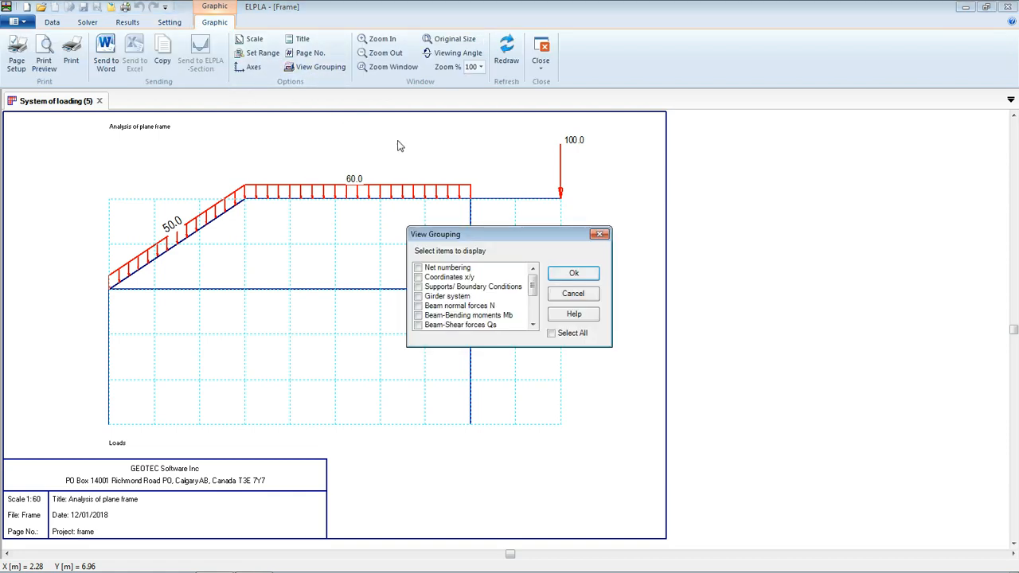
{"action": "left_click", "coordinate": [421, 288]}
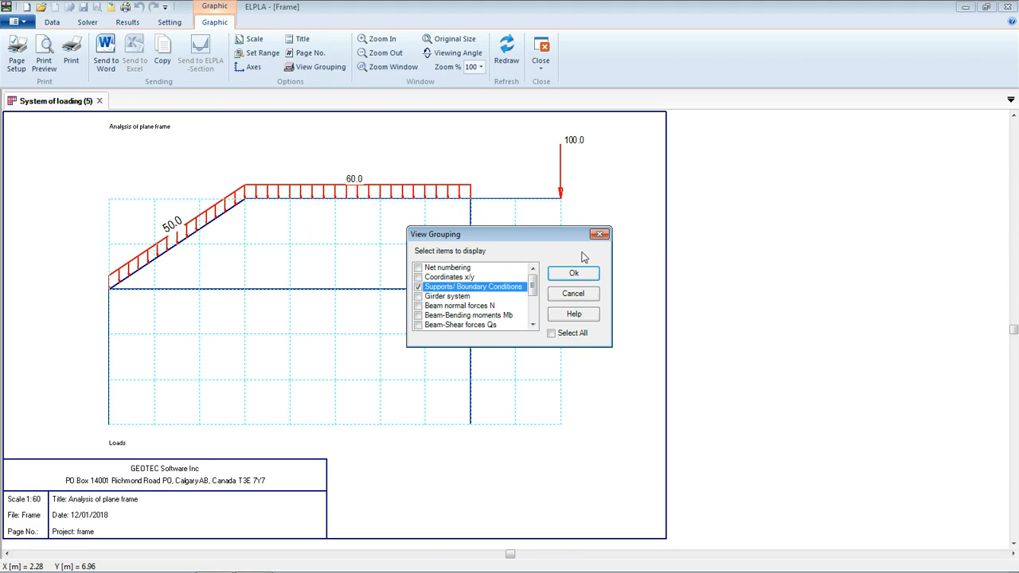
{"action": "left_click", "coordinate": [574, 273]}
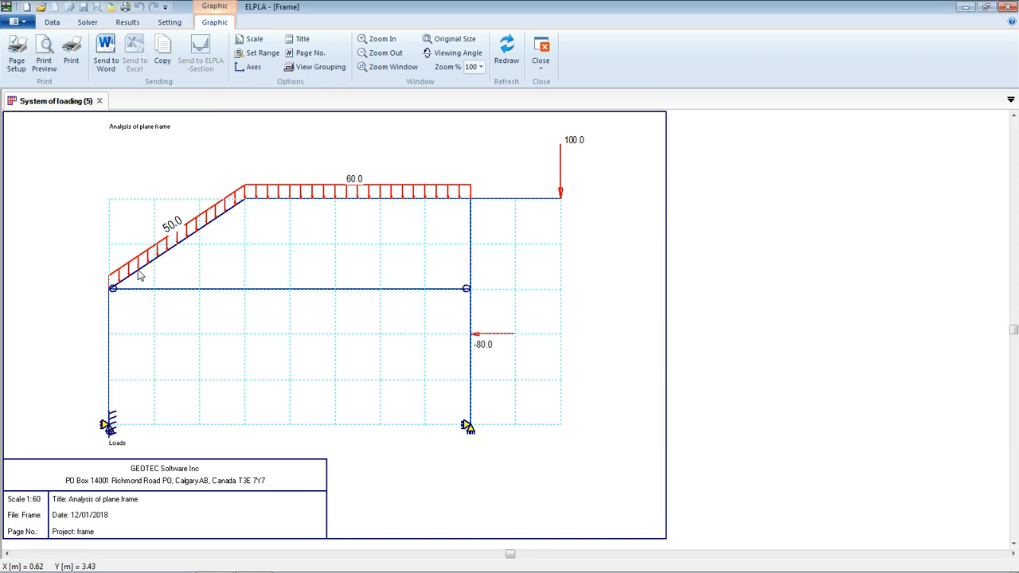
Display the horizontal support reactions Rh and the vertical support reactions Rv of the frame as separate drawings.
{"action": "left_click", "coordinate": [128, 22]}
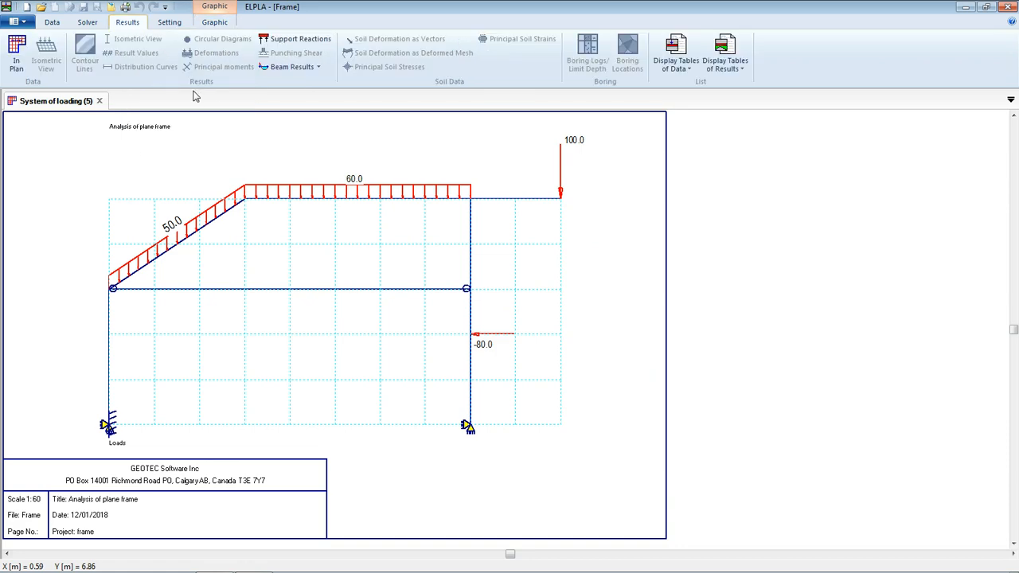
{"action": "left_click", "coordinate": [296, 42]}
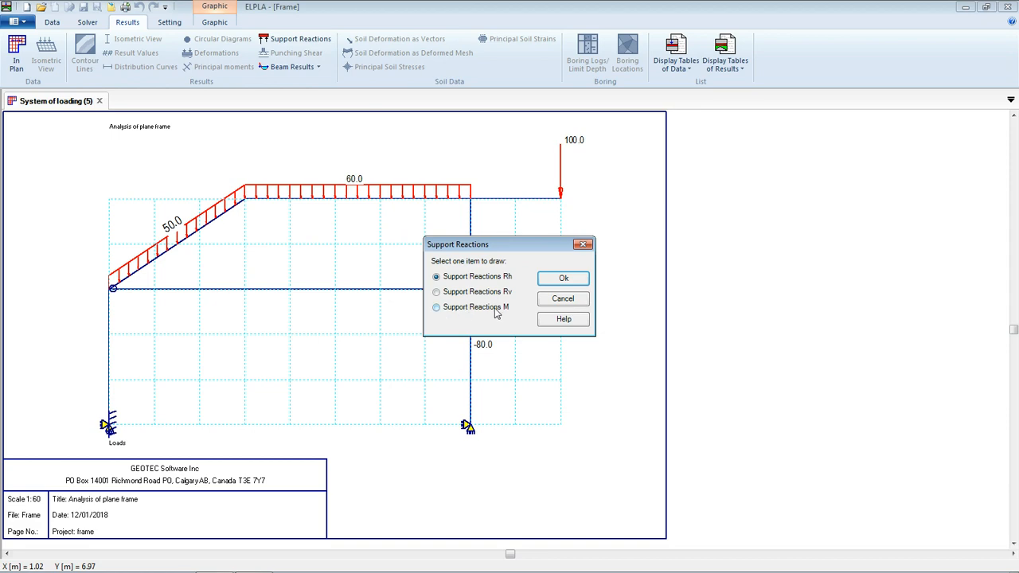
{"action": "left_click", "coordinate": [543, 280]}
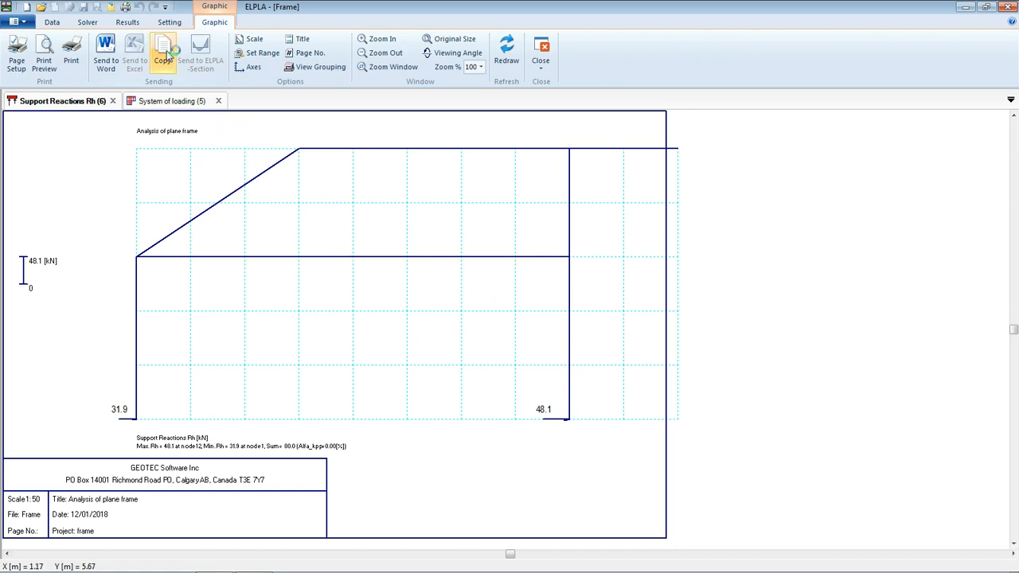
{"action": "left_click", "coordinate": [139, 25]}
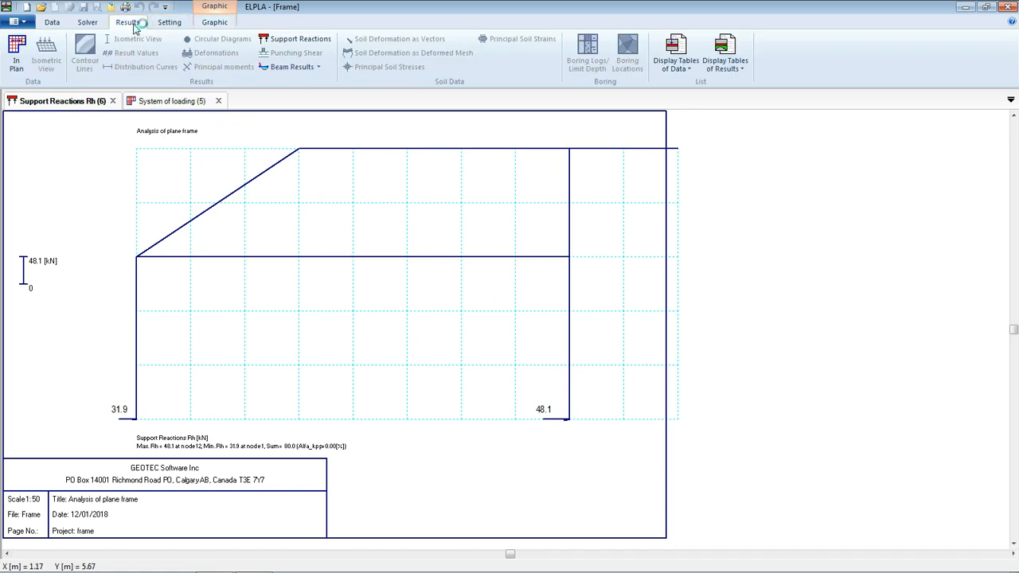
{"action": "left_click", "coordinate": [275, 44]}
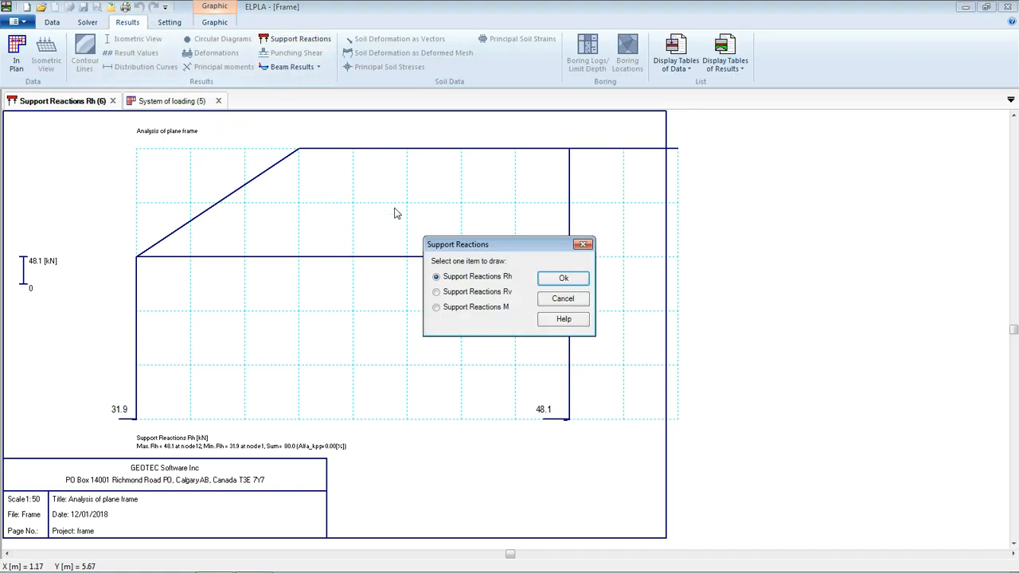
{"action": "left_click", "coordinate": [563, 278]}
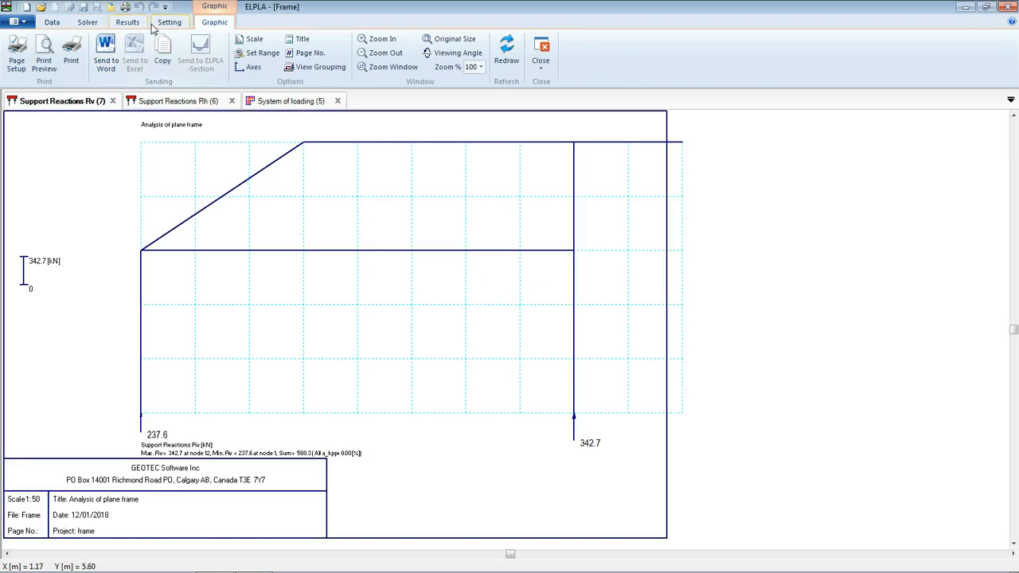
Display the frame's support reaction moments M as a drawing.
{"action": "left_click", "coordinate": [127, 21]}
{"action": "left_click", "coordinate": [295, 39]}
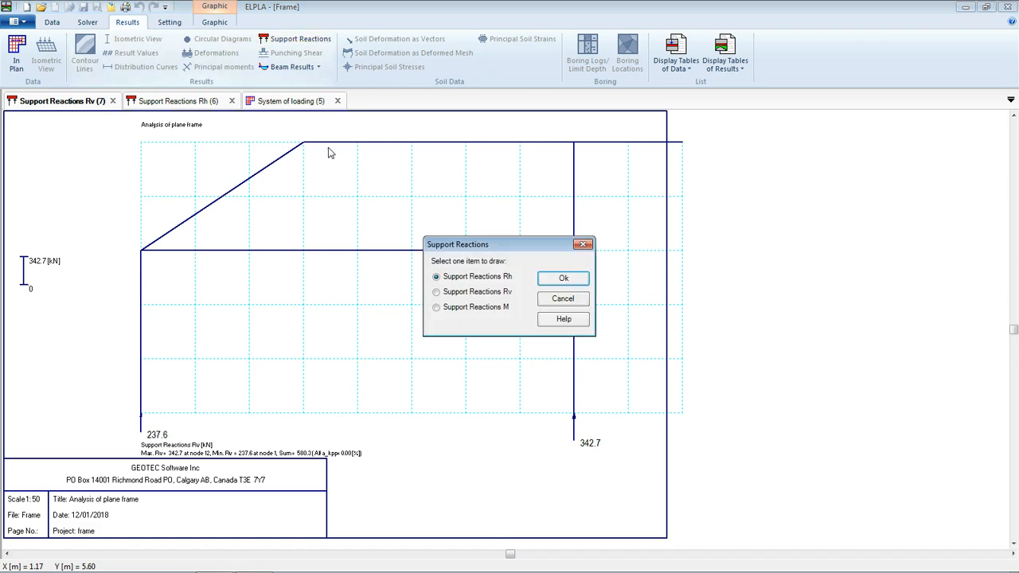
{"action": "left_click", "coordinate": [436, 307]}
{"action": "left_click", "coordinate": [565, 279]}
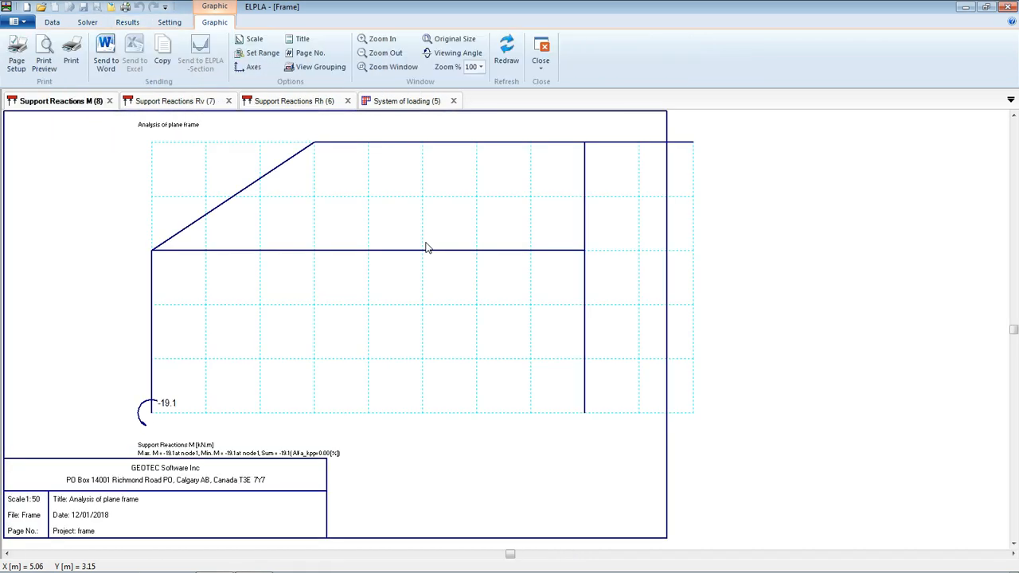
Display the beam results in plan as the Beam normal forces N diagram.
{"action": "left_click", "coordinate": [133, 26]}
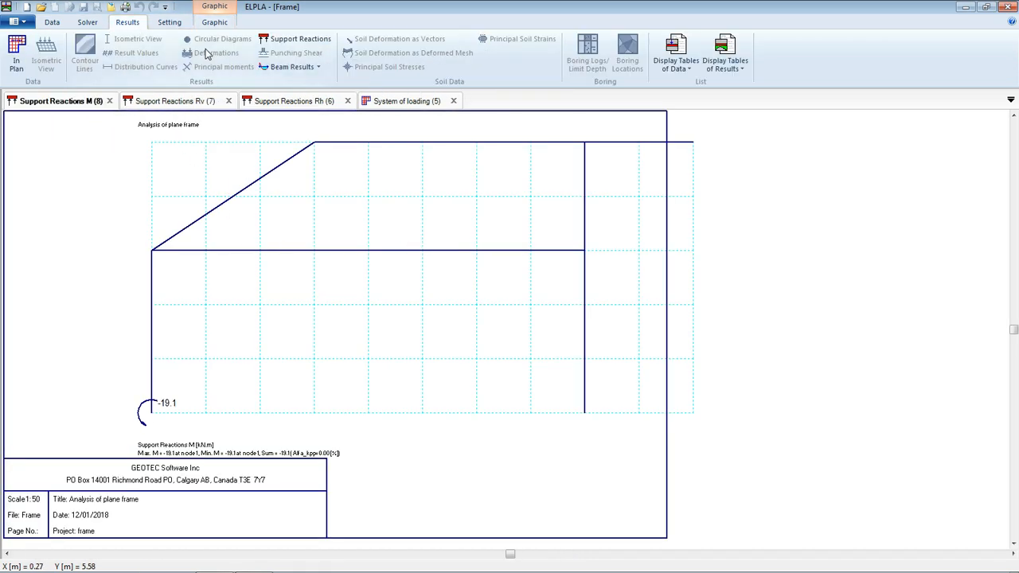
{"action": "left_click", "coordinate": [318, 69]}
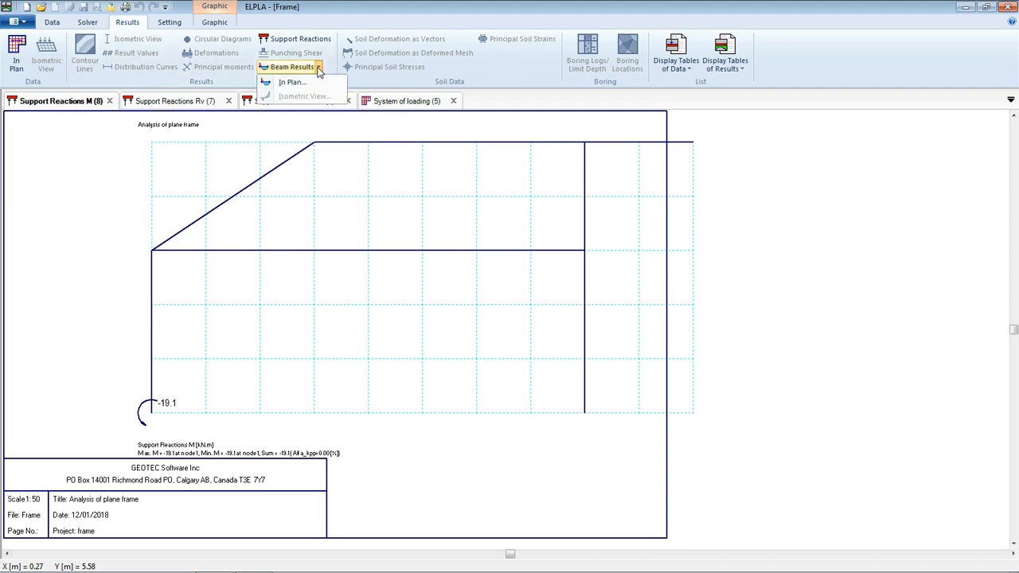
{"action": "left_click", "coordinate": [293, 83]}
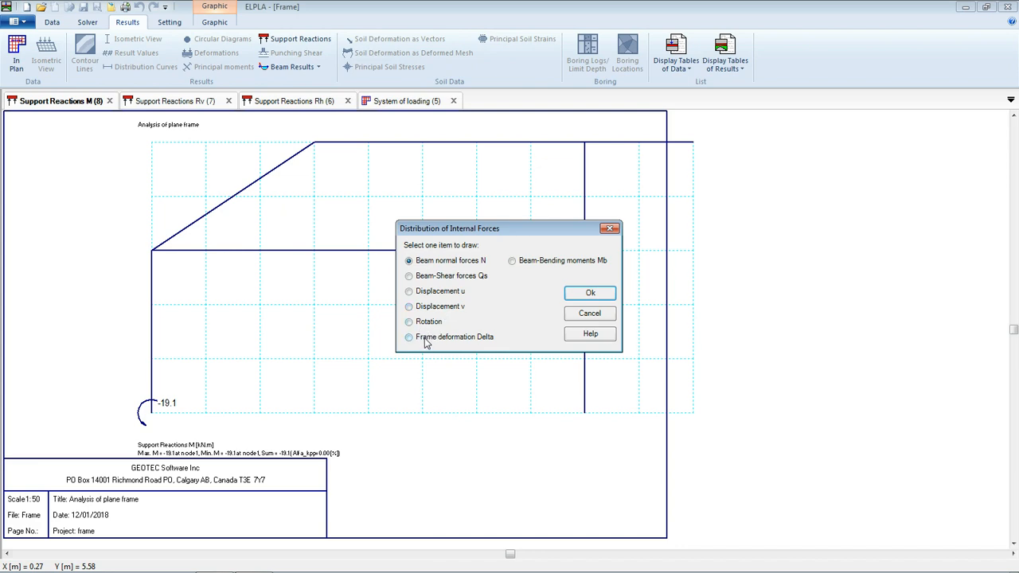
{"action": "left_click", "coordinate": [591, 293]}
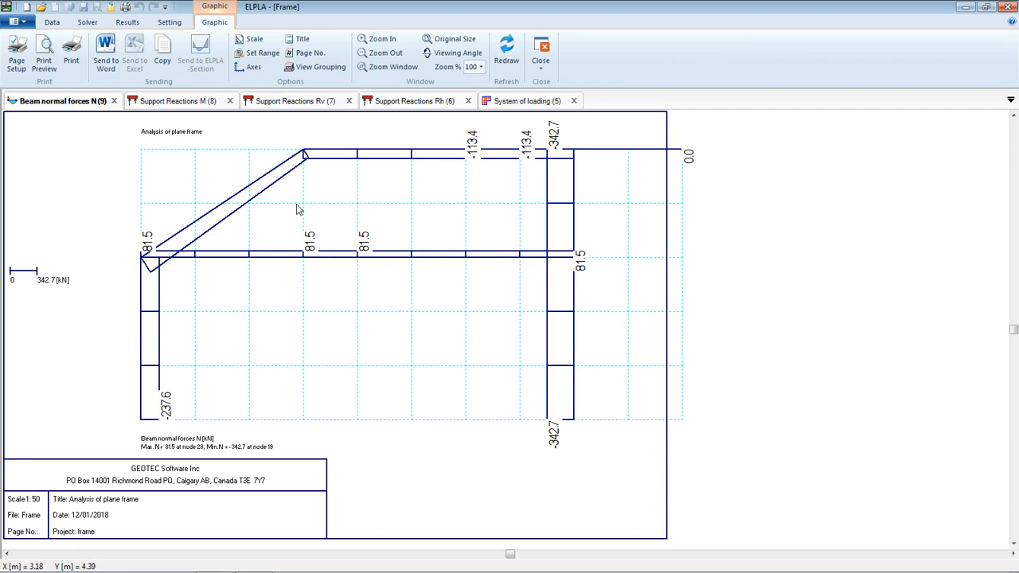
Display the beam results in plan as the Beam-Shear forces Qs diagram.
{"action": "left_click", "coordinate": [127, 21]}
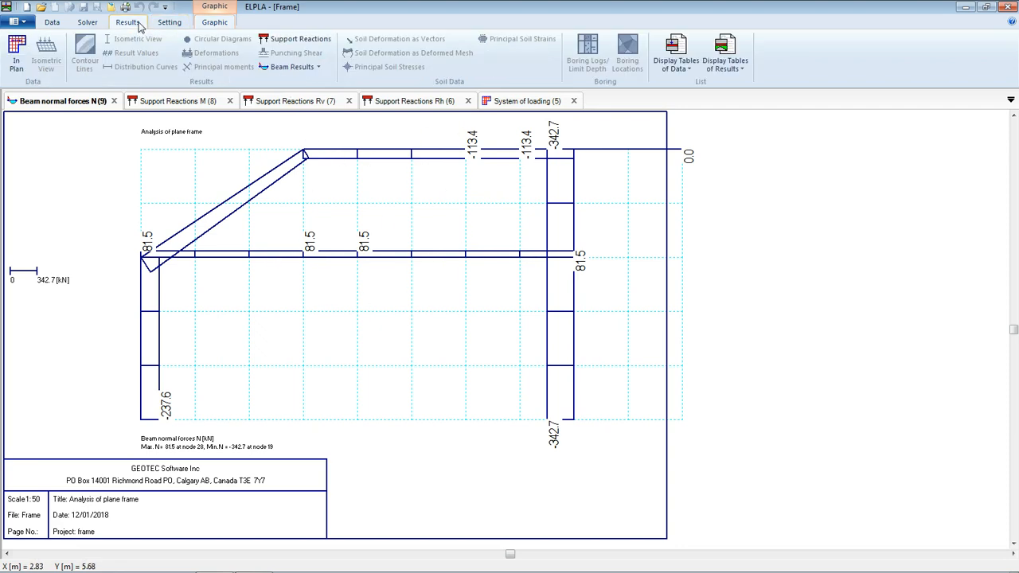
{"action": "left_click", "coordinate": [315, 67]}
{"action": "left_click", "coordinate": [293, 82]}
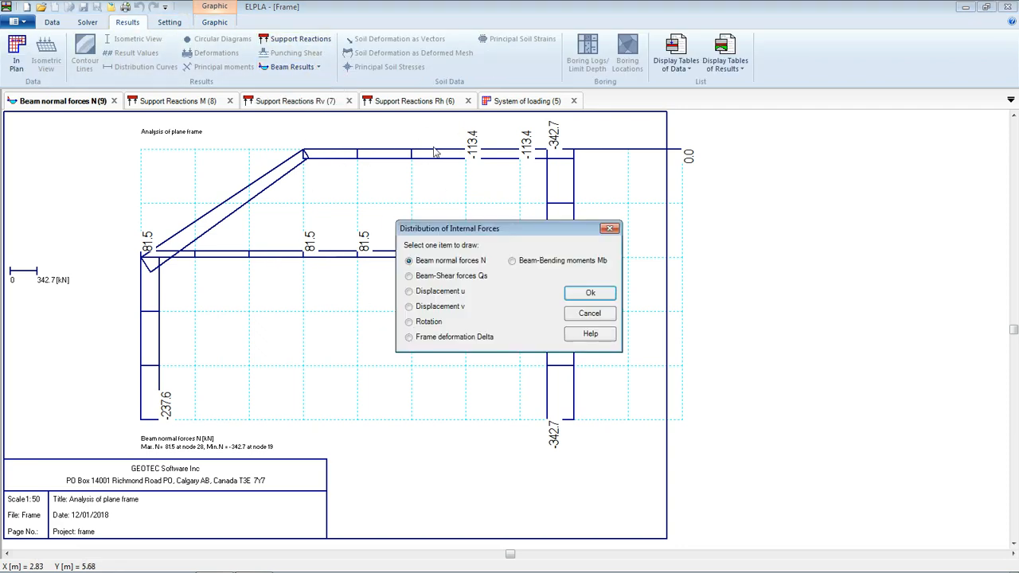
{"action": "left_click", "coordinate": [461, 276]}
{"action": "left_click", "coordinate": [590, 292]}
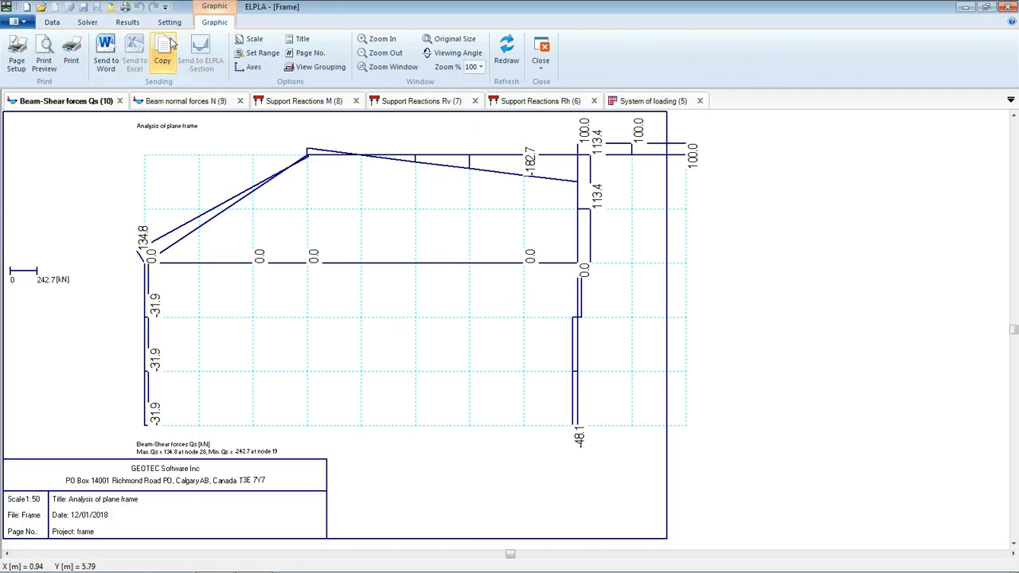
Display the beam results in plan as the Beam-Bending moments Mb diagram.
{"action": "left_click", "coordinate": [129, 24]}
{"action": "left_click", "coordinate": [306, 68]}
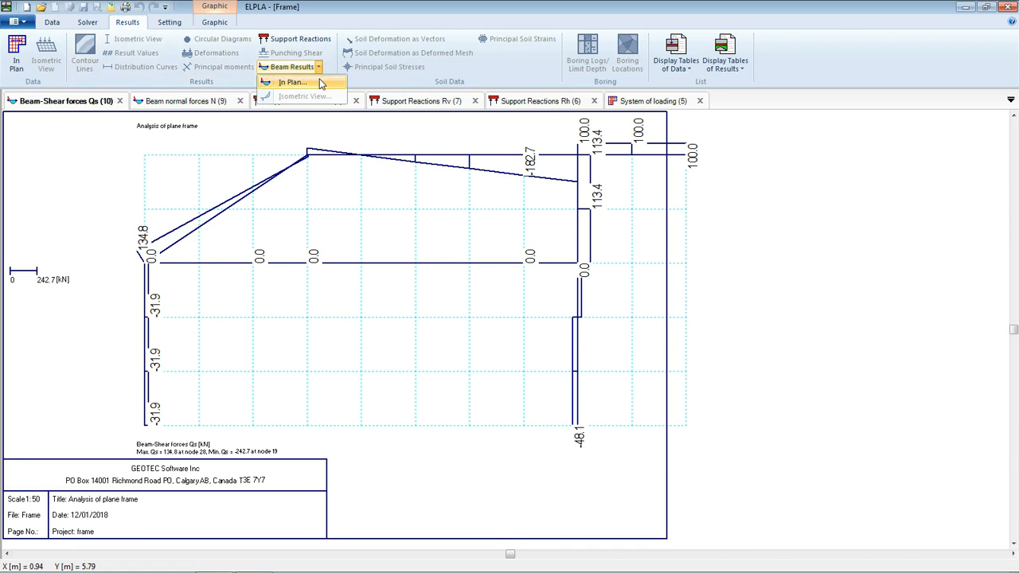
{"action": "left_click", "coordinate": [295, 82]}
{"action": "left_click", "coordinate": [575, 265]}
{"action": "left_click", "coordinate": [590, 293]}
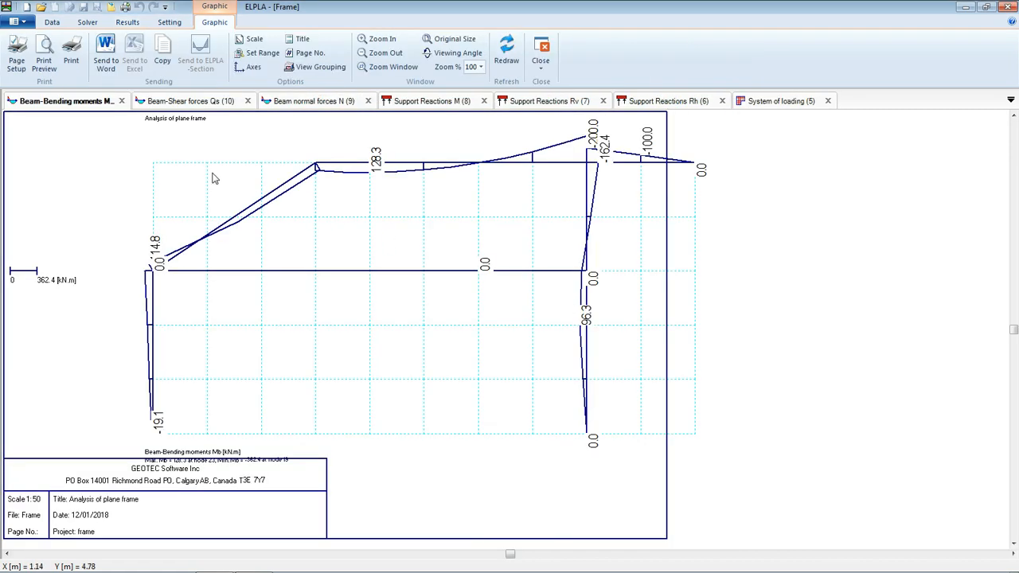
Display the beam results in plan as the Frame deformation Delta diagram.
{"action": "left_click", "coordinate": [137, 25]}
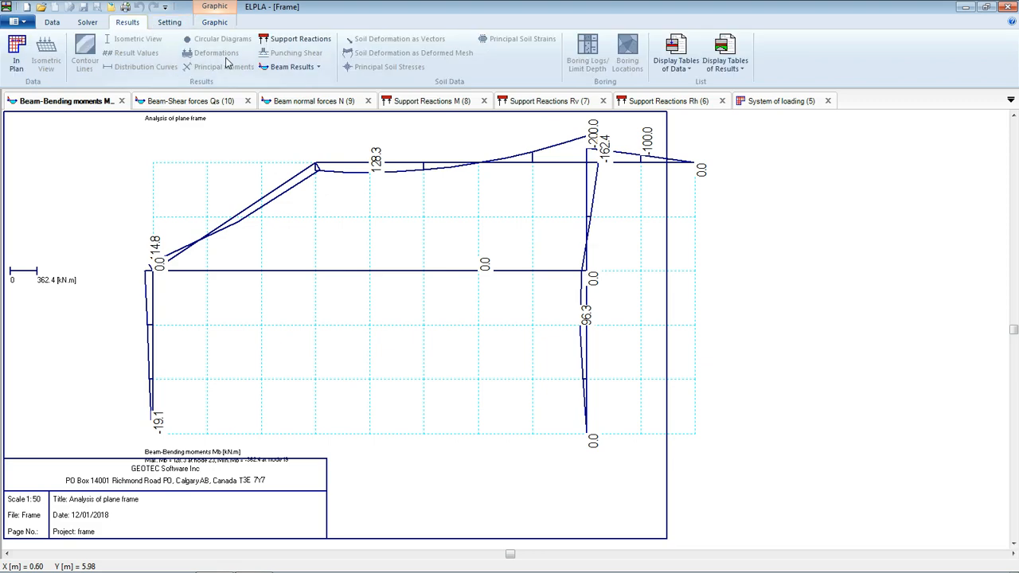
{"action": "left_click", "coordinate": [317, 67]}
{"action": "left_click", "coordinate": [296, 82]}
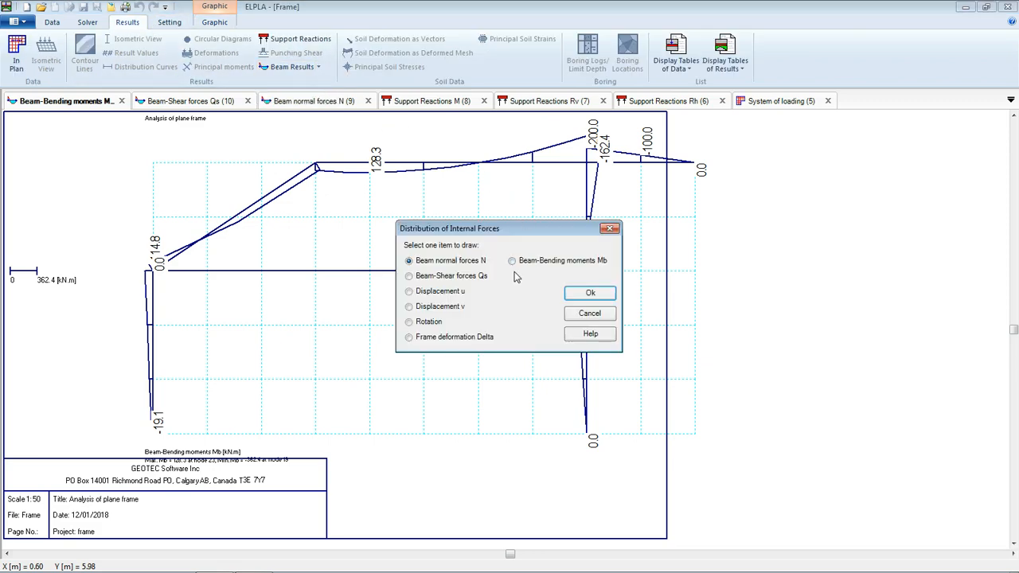
{"action": "left_click", "coordinate": [460, 339]}
{"action": "left_click", "coordinate": [590, 295]}
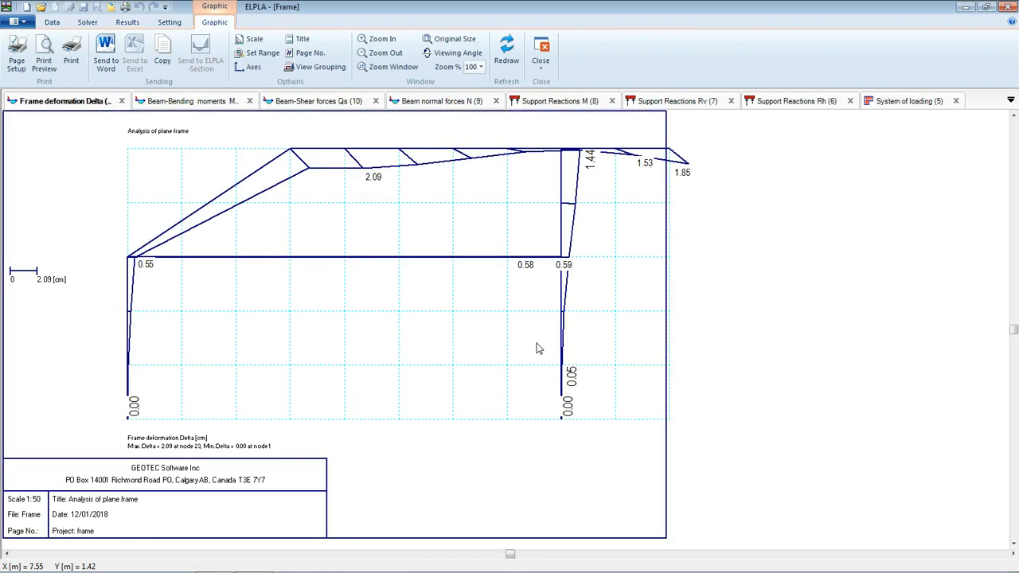